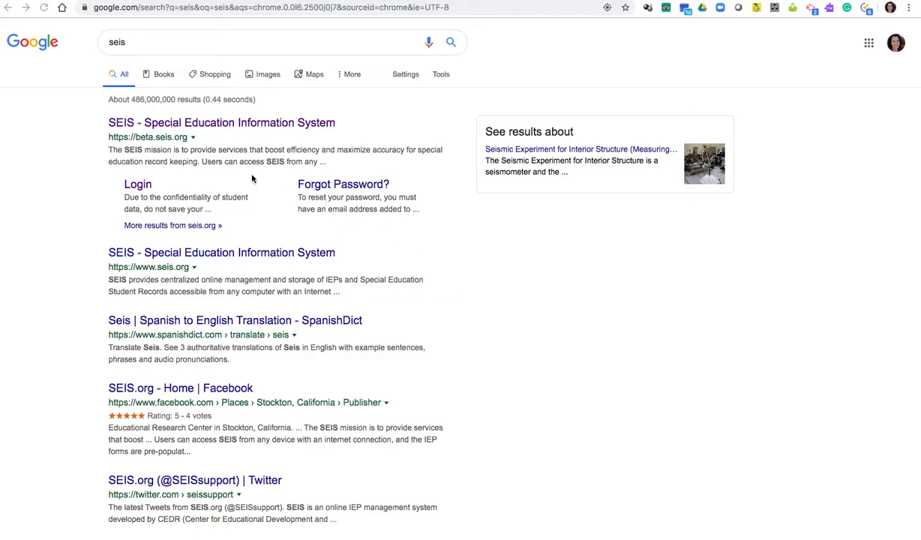
Follow the SEIS login link from the search results to reach the sign-in page
left_click(138, 190)
right_click(138, 189)
left_click(133, 187)
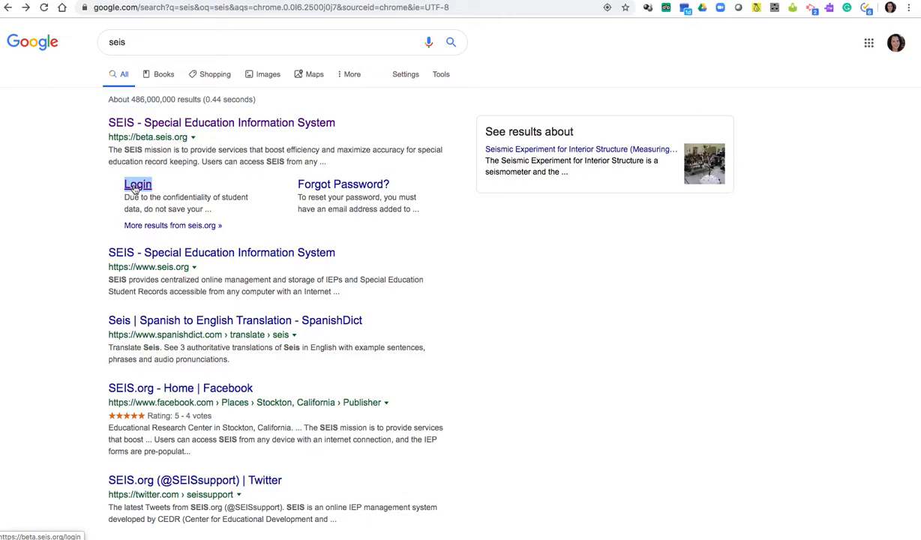
left_click(136, 189)
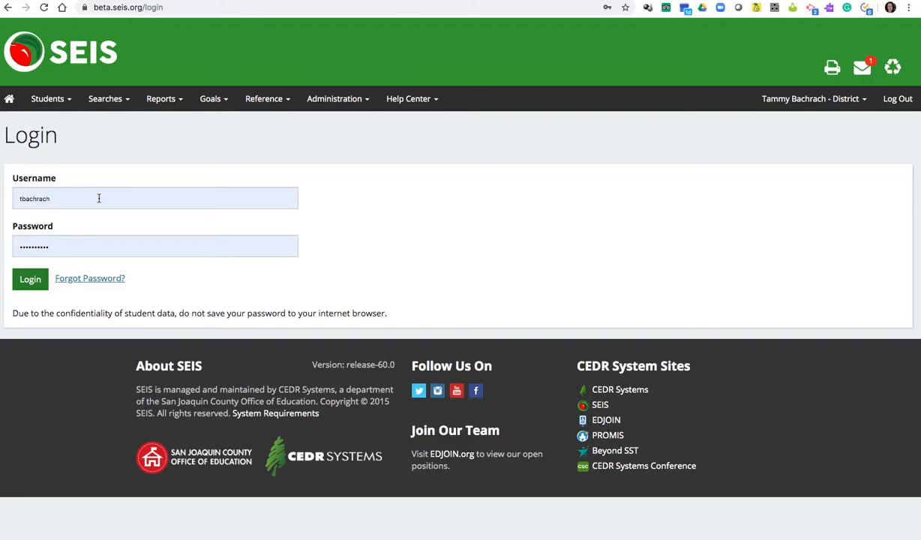
Sign in with the saved credentials and go to Administration > Manage Users
left_click(41, 282)
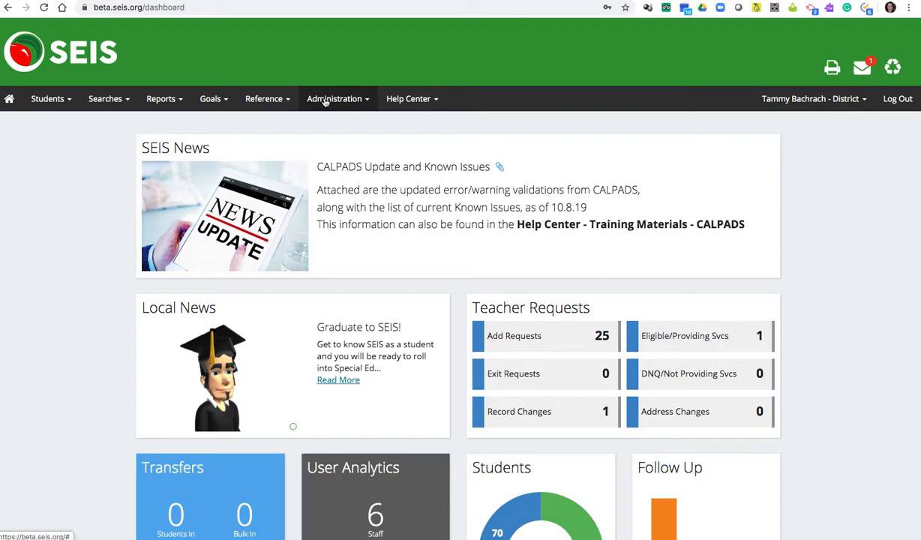
left_click(354, 100)
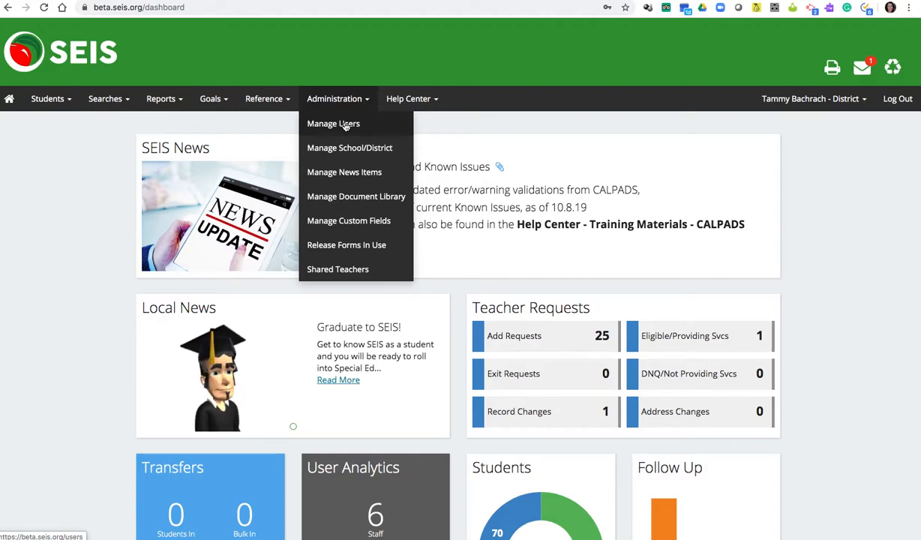
left_click(345, 125)
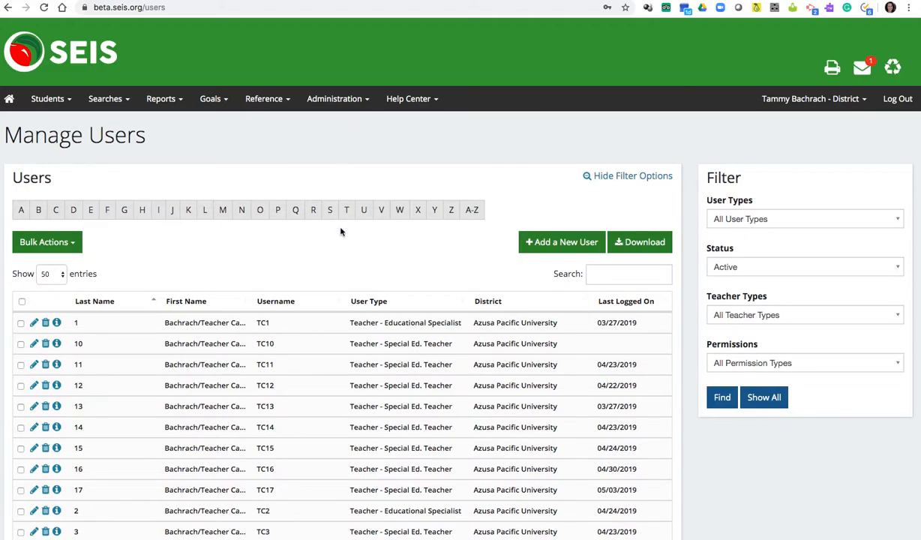
scroll(341, 232, "down", 3)
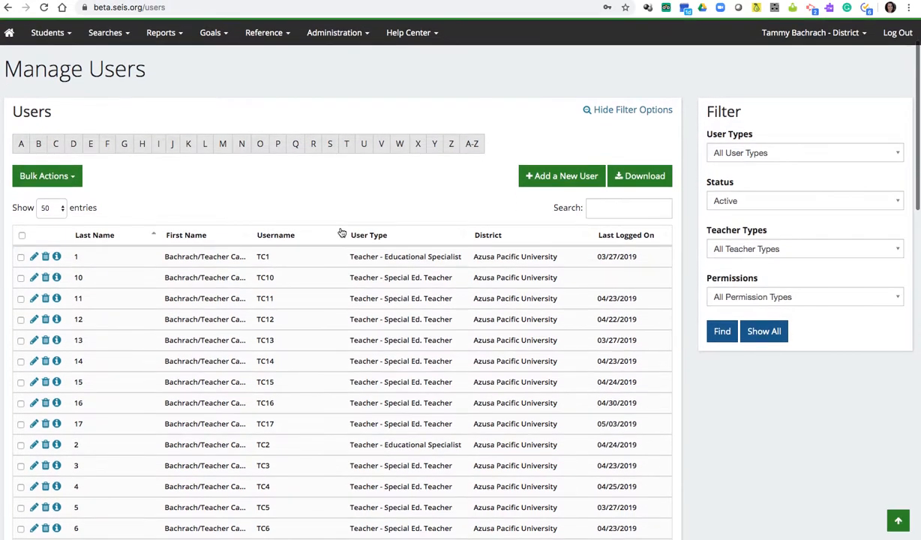
scroll(341, 231, "down", 3)
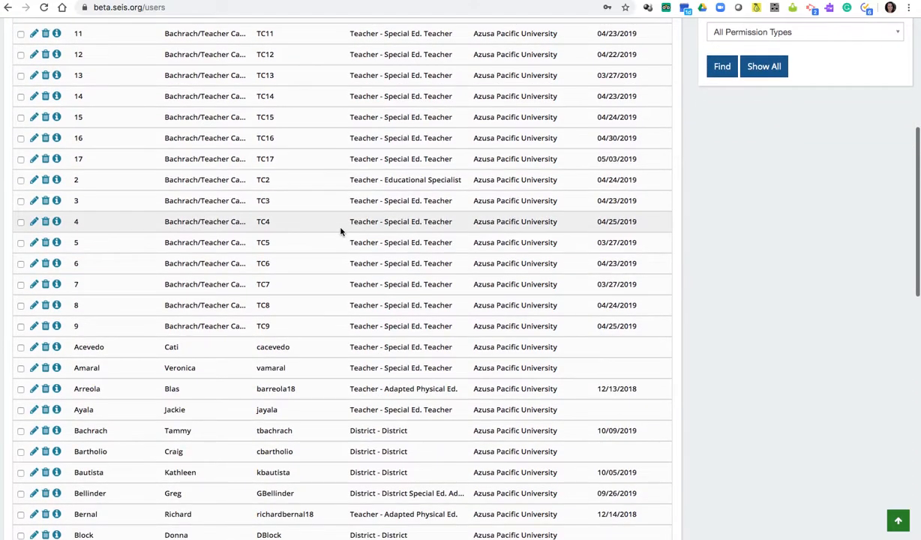
scroll(341, 232, "up", 6)
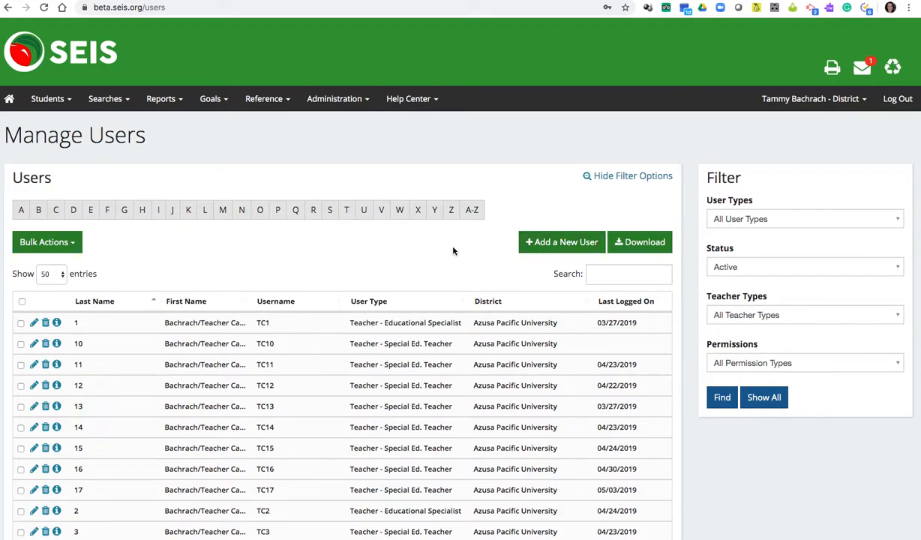
scroll(443, 259, "down", 1)
scroll(443, 259, "down", 1)
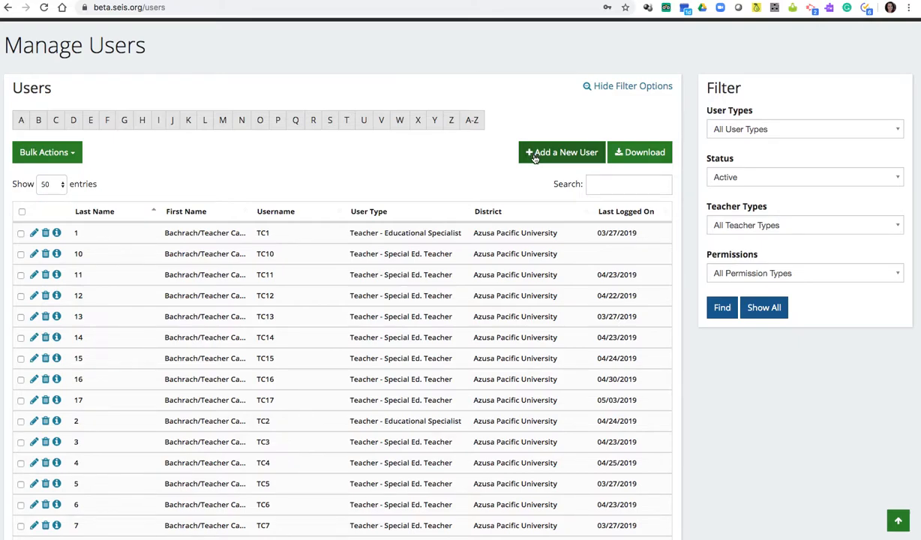
scroll(425, 346, "down", 5)
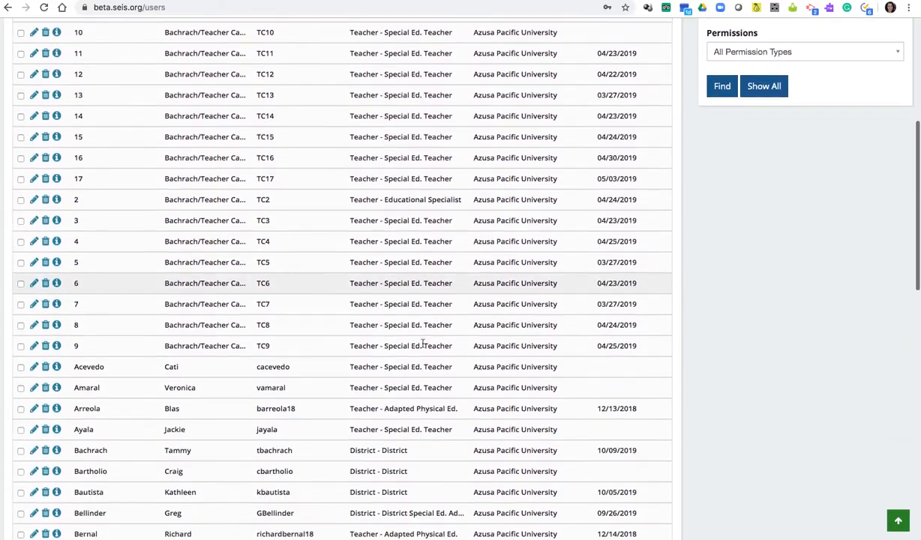
scroll(422, 346, "down", 3)
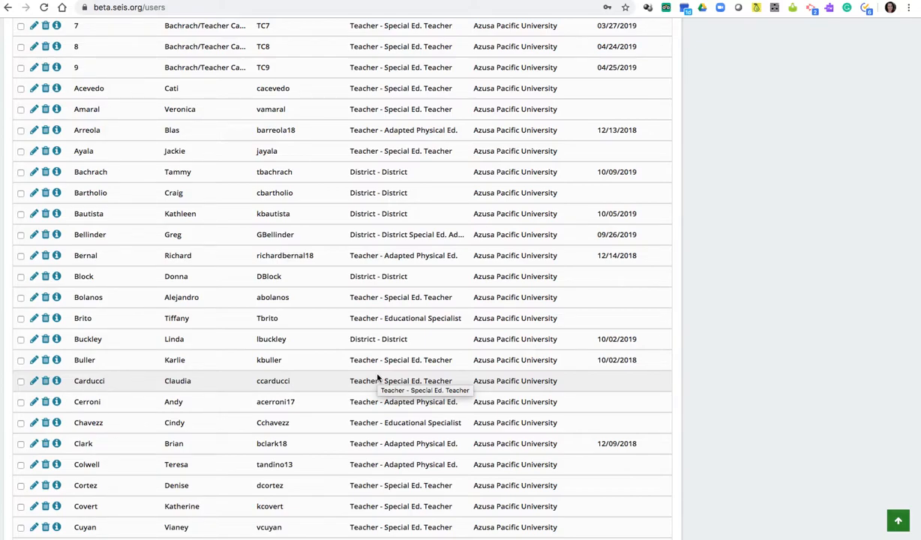
scroll(377, 378, "up", 10)
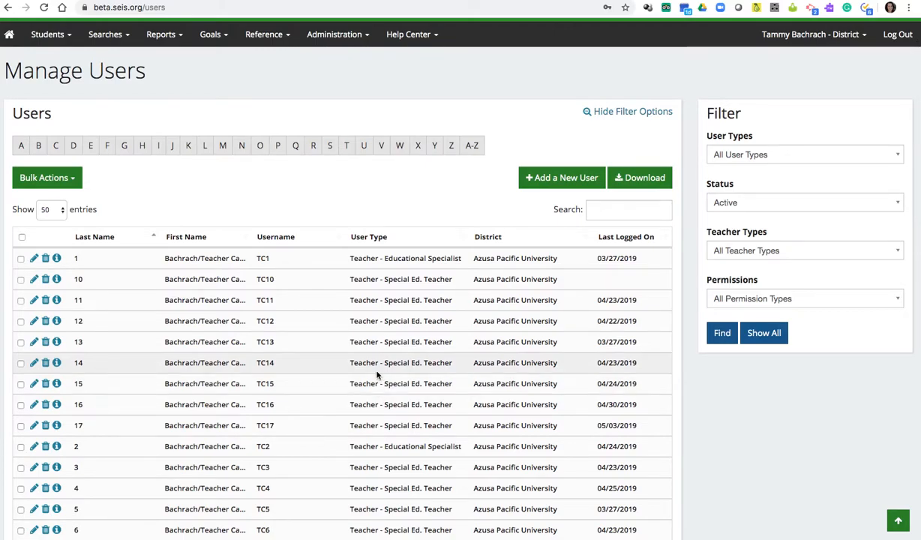
Start a new user and clear the autofilled username and password fields
left_click(552, 180)
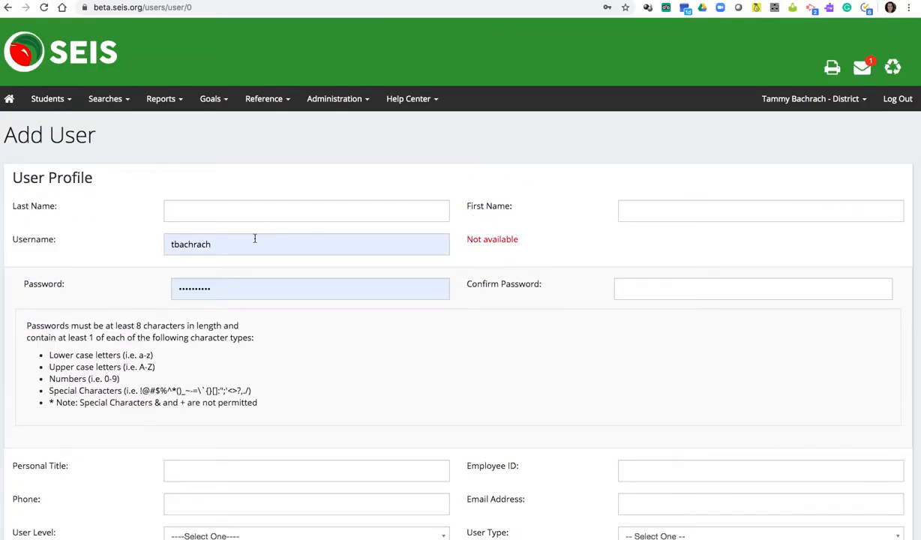
left_click_drag(231, 245, 159, 247)
key("BackSpace")
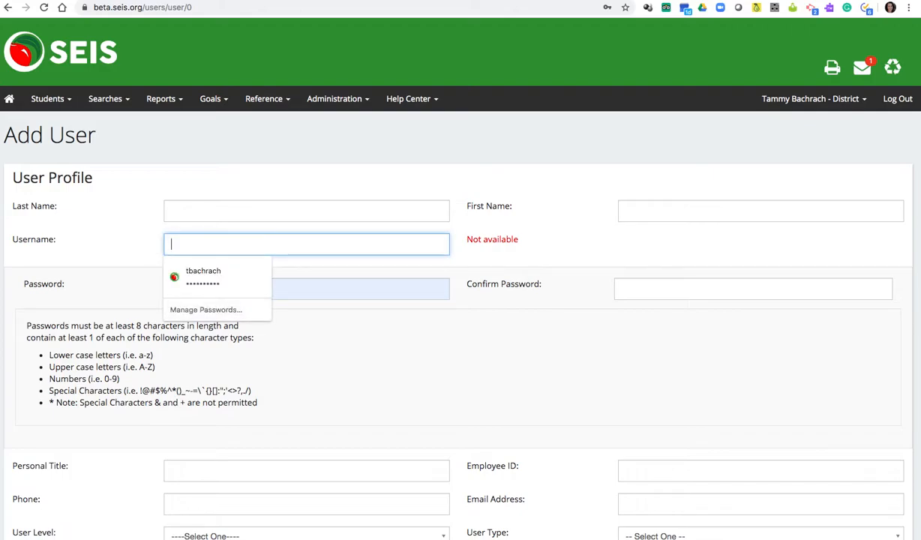
left_click(279, 288)
key("BackSpace")
key("BackSpace")
key("BackSpace")
key("BackSpace")
key("BackSpace")
key("BackSpace")
key("BackSpace")
key("BackSpace")
key("BackSpace")
key("BackSpace")
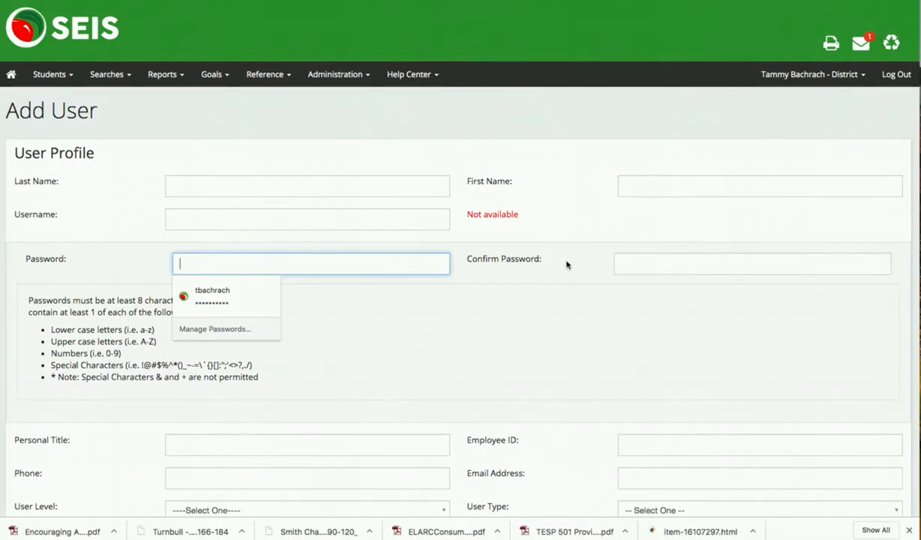
Enter the user's first name (Teacher Candidate), last name 18 and username TC18
left_click(634, 187)
type("Bac")
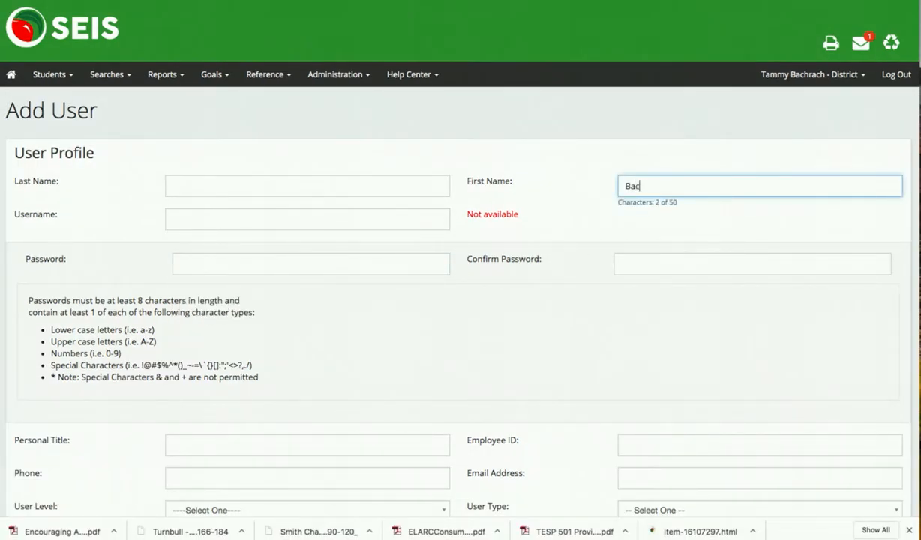
type("hrach/Teacher Ca")
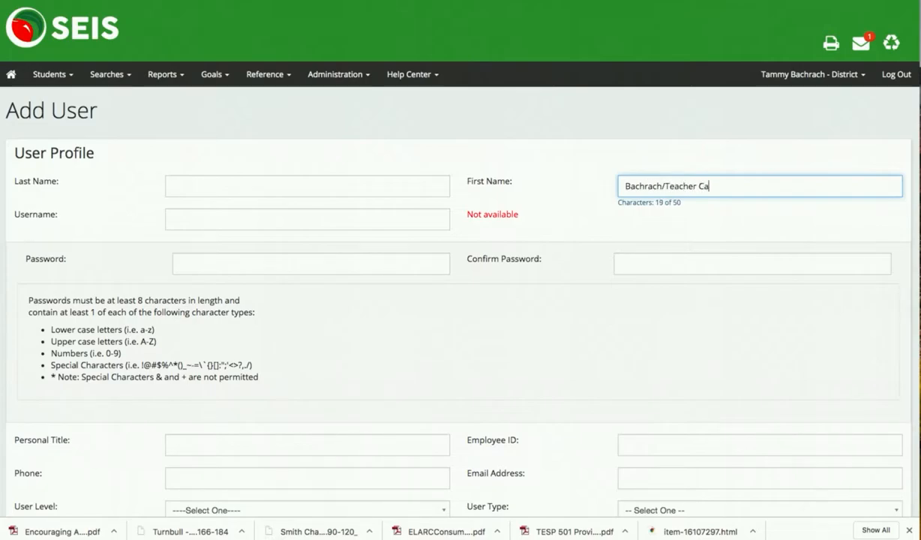
type("ndidate")
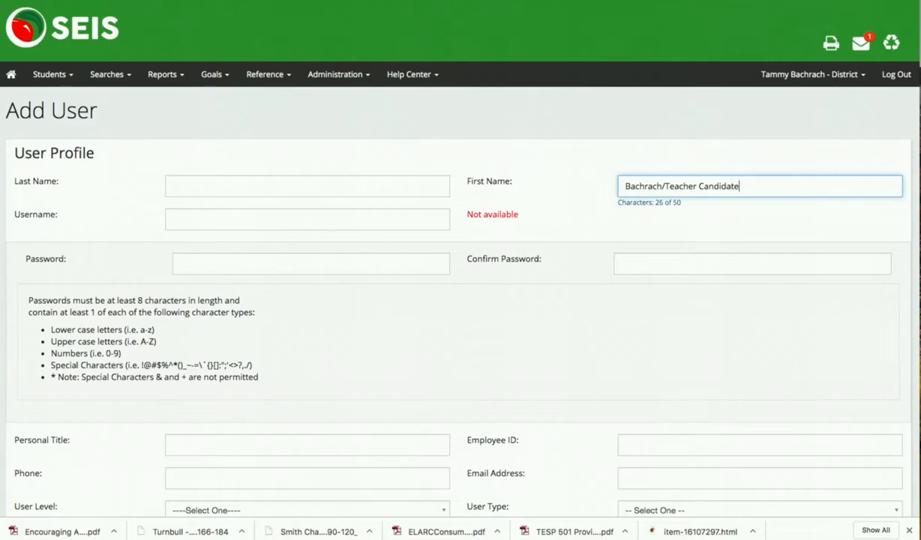
left_click(204, 186)
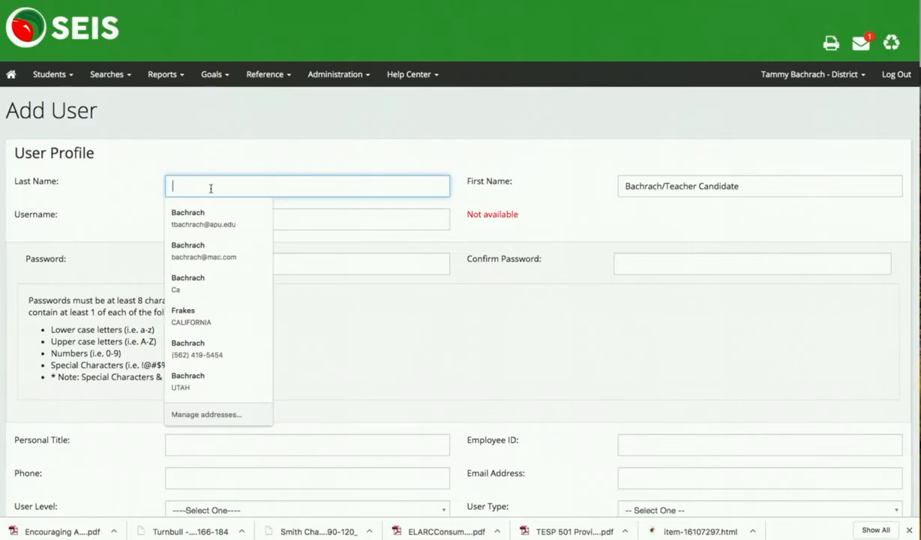
type("18")
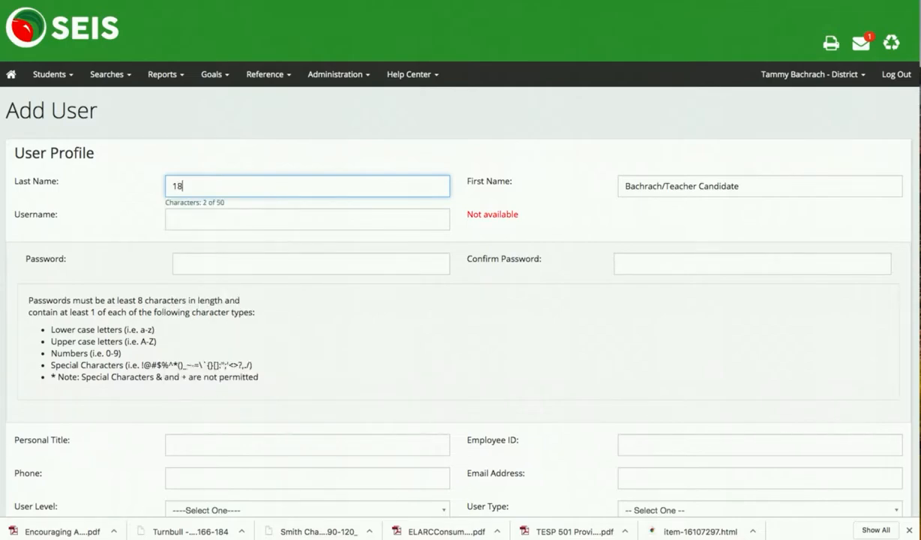
left_click(213, 221)
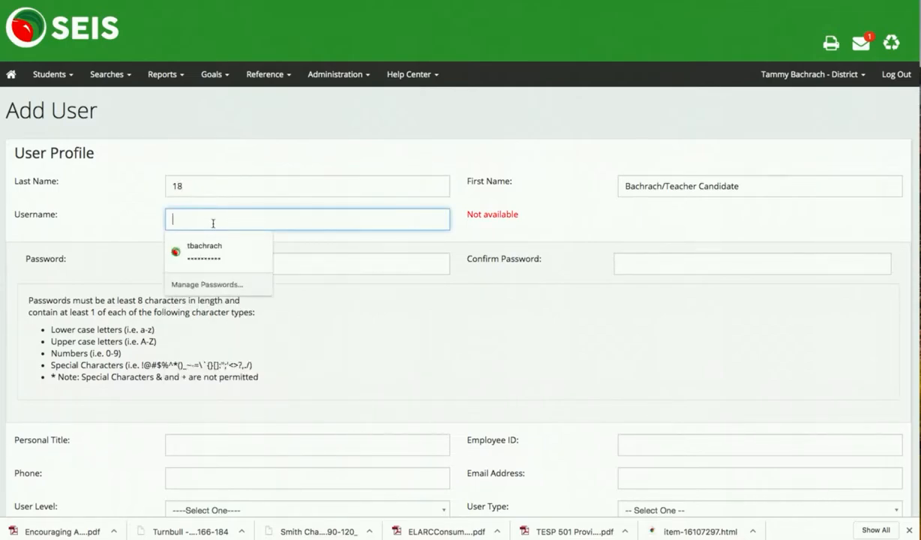
type("TC")
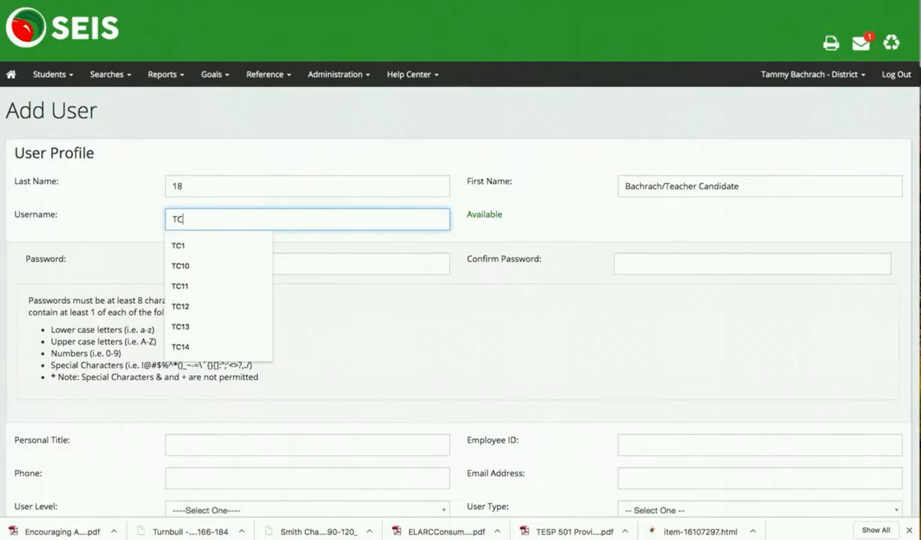
type("18")
Enter the account password and retype it in Confirm Password
left_click(211, 264)
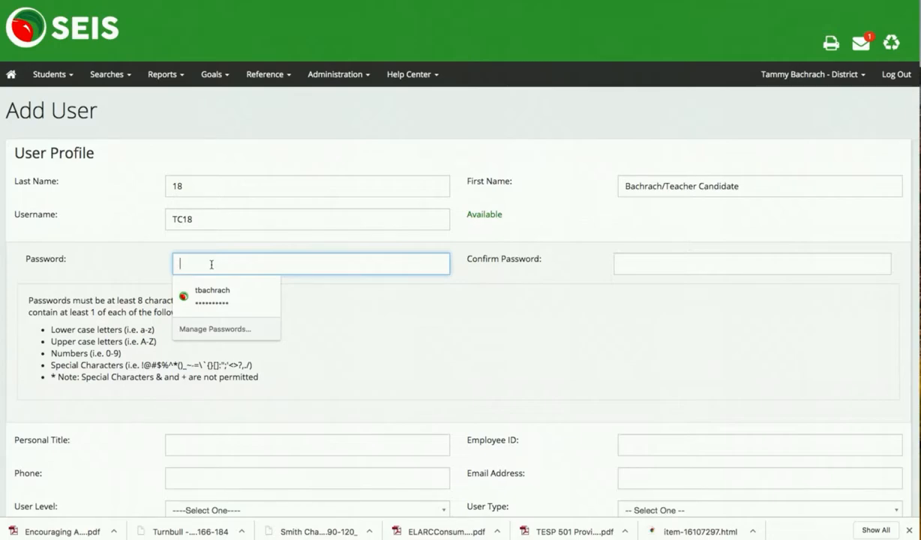
type("t")
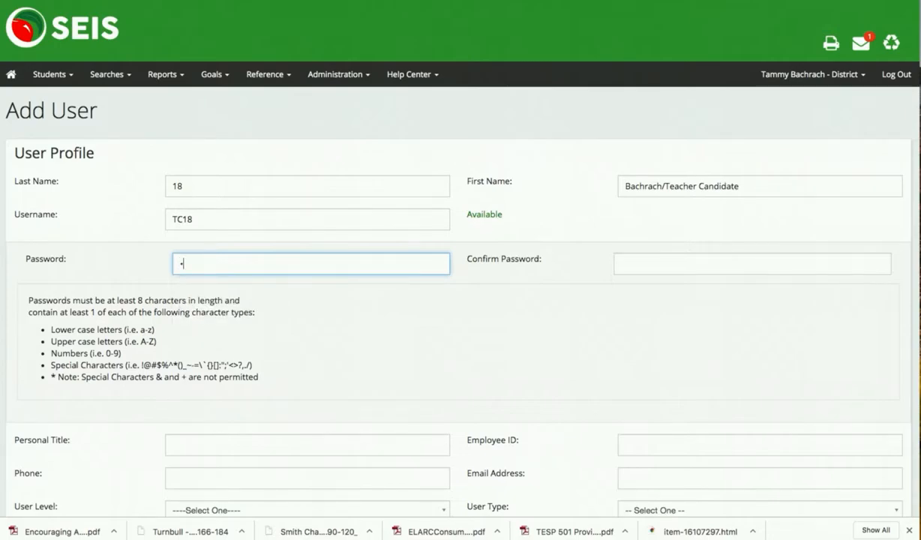
type("est1234")
left_click(625, 263)
type("•••••")
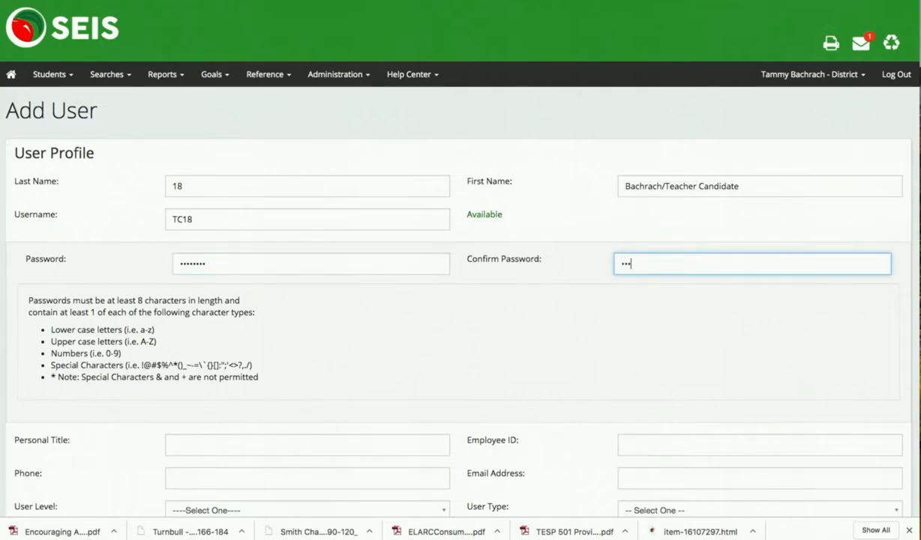
type("•••")
Set User Level to Teacher and User Type to Spec Ed Academic Instruction - Special Ed. Teacher
scroll(601, 349, "down", 5)
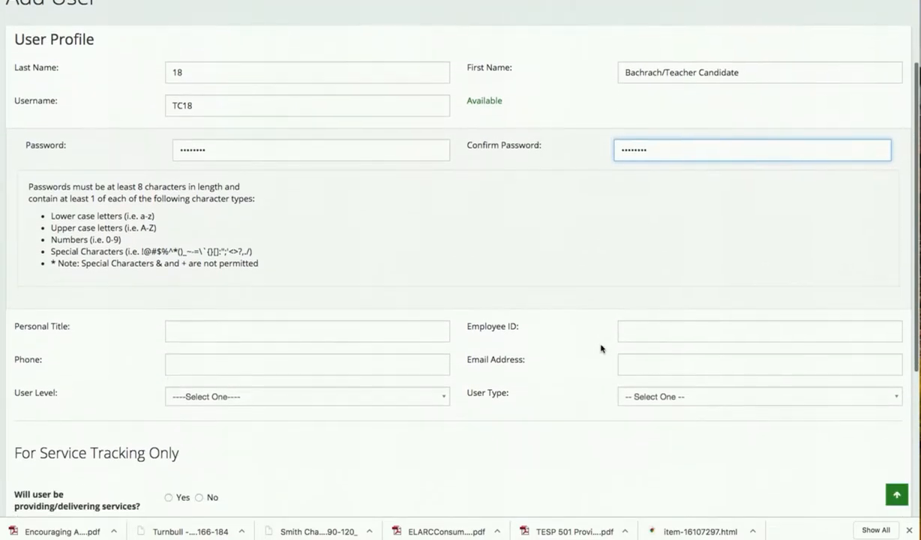
scroll(601, 349, "down", 2)
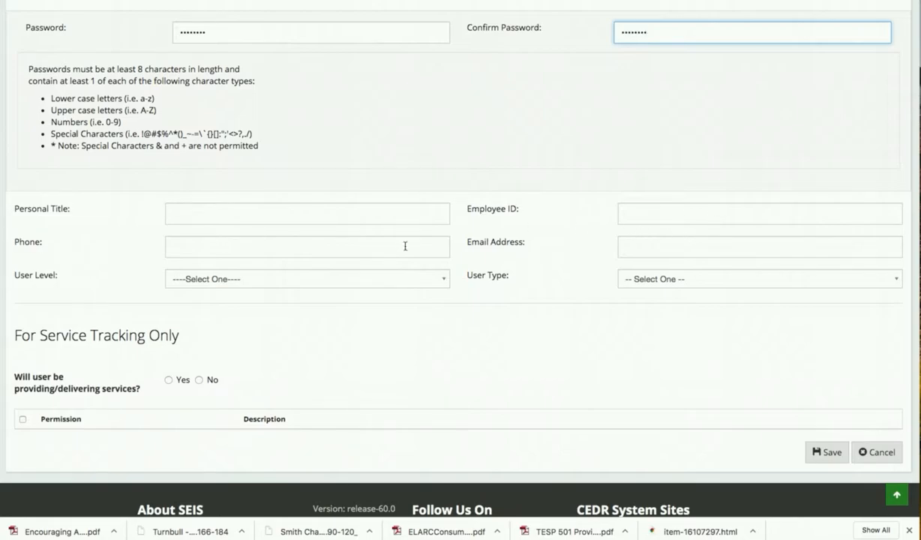
left_click(385, 283)
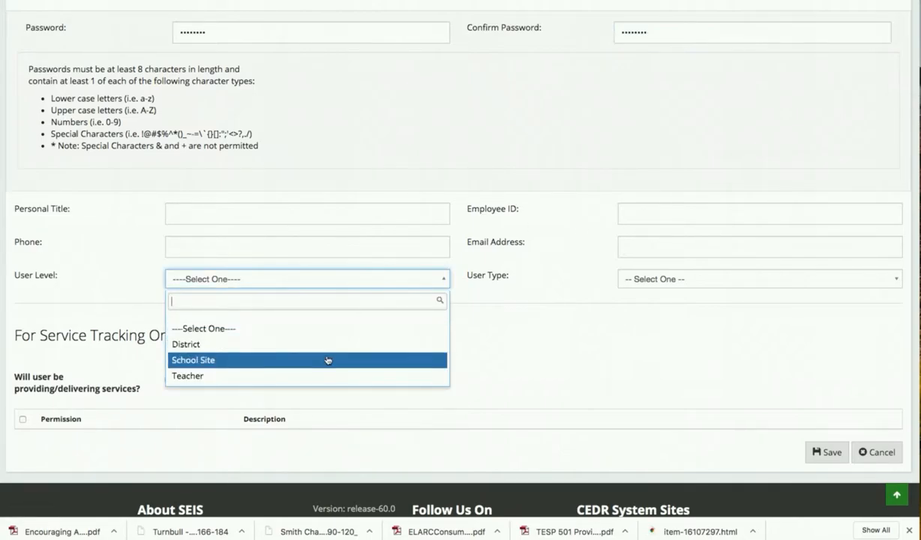
left_click(315, 376)
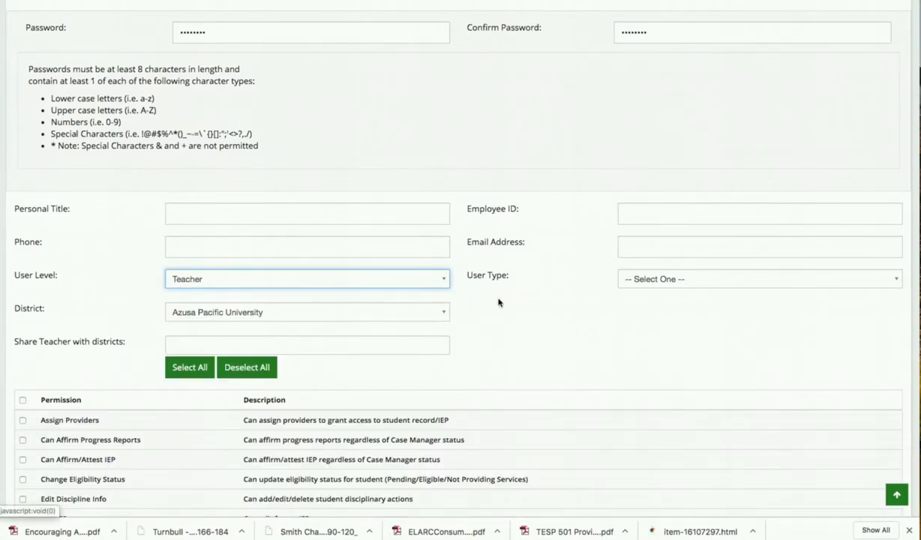
left_click(661, 279)
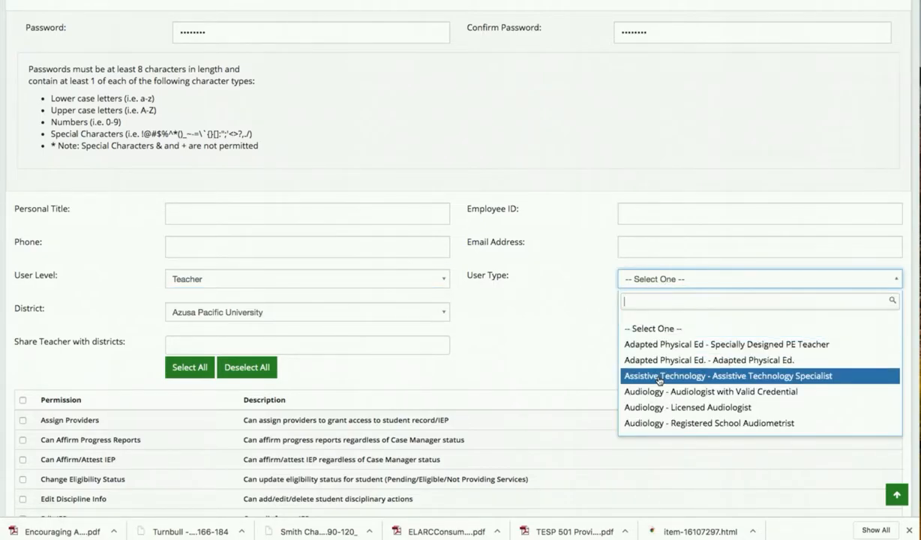
scroll(659, 366, "down", 6)
scroll(656, 363, "down", 3)
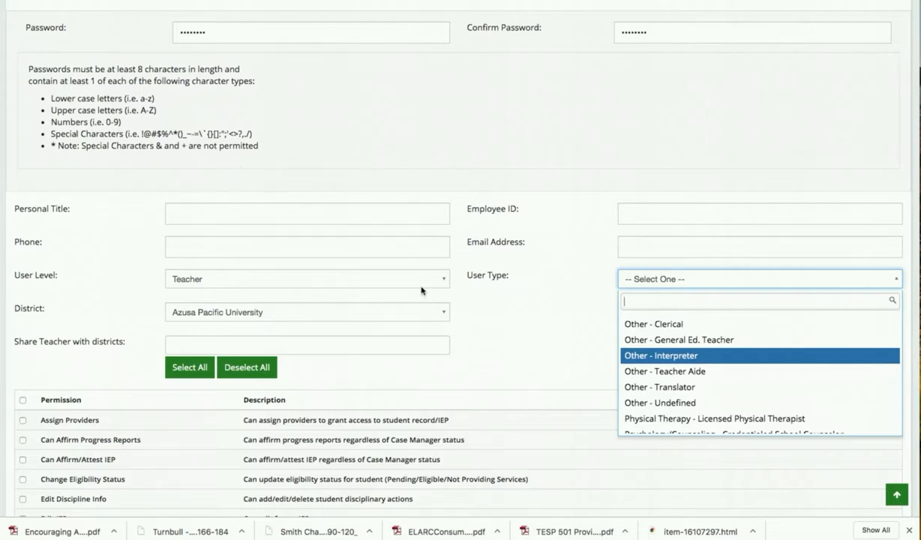
scroll(677, 386, "down", 3)
scroll(677, 386, "down", 4)
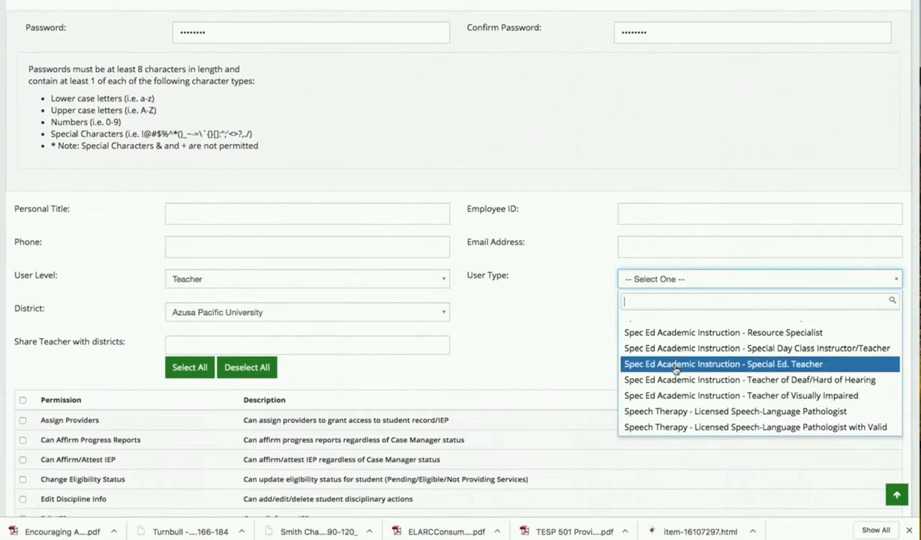
left_click(676, 365)
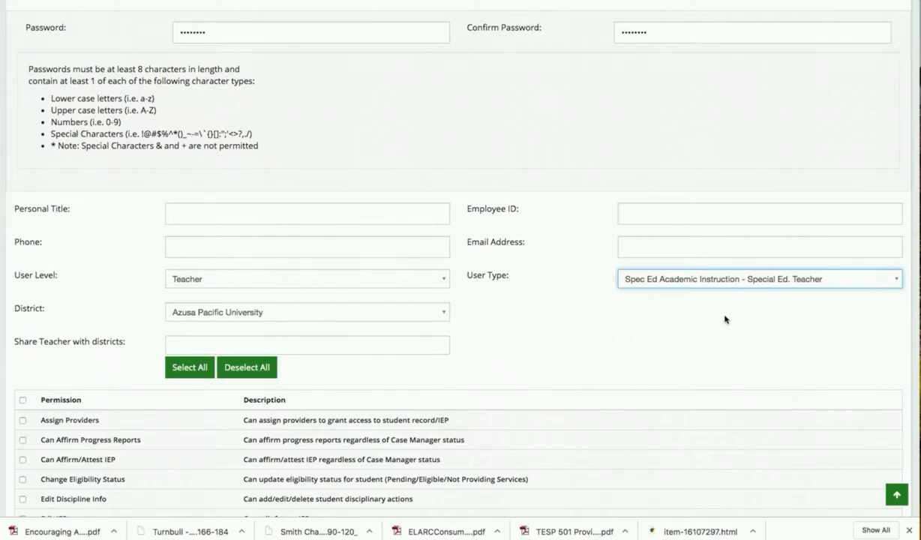
Tick the header permission checkbox to grant all eight permissions
scroll(433, 384, "down", 3)
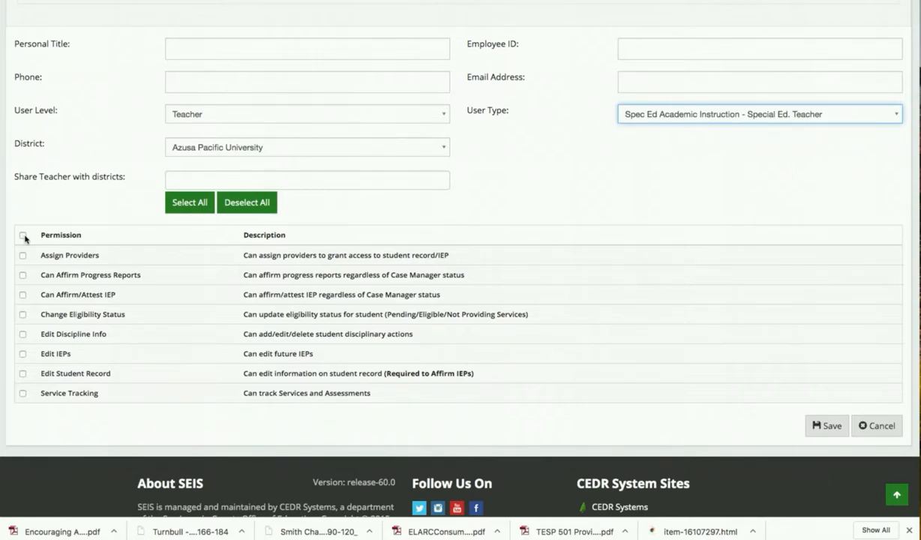
left_click(23, 235)
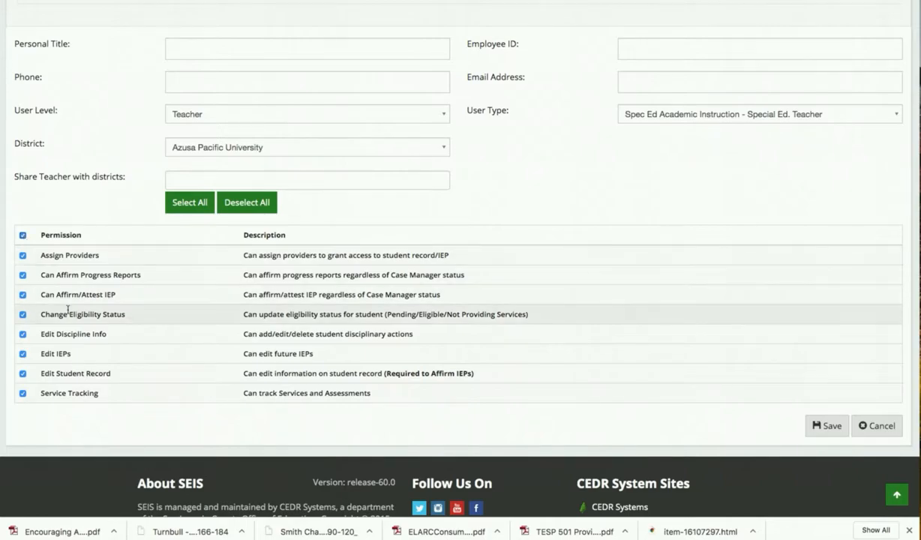
scroll(78, 372, "down", 1)
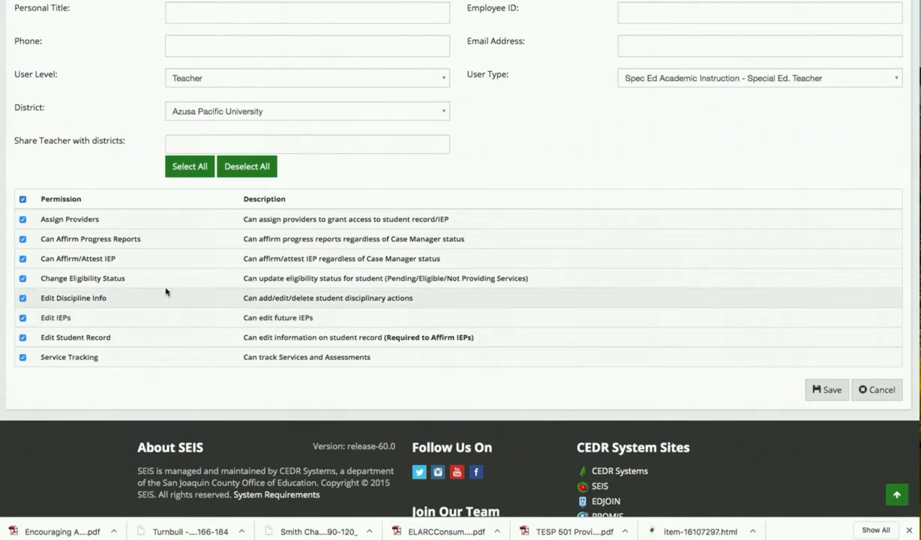
Save user TC18, decline the browser's password prompt, and find it in the Manage Users list
left_click(828, 391)
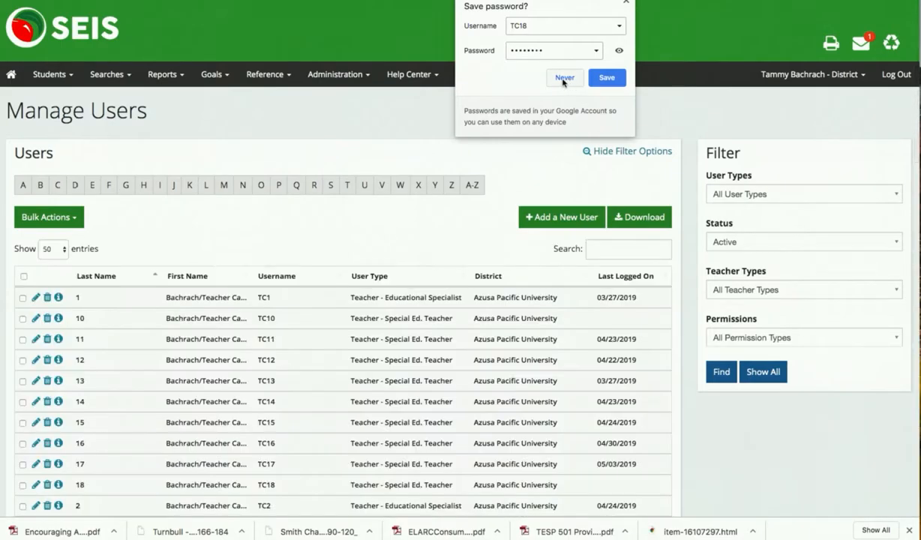
left_click(565, 77)
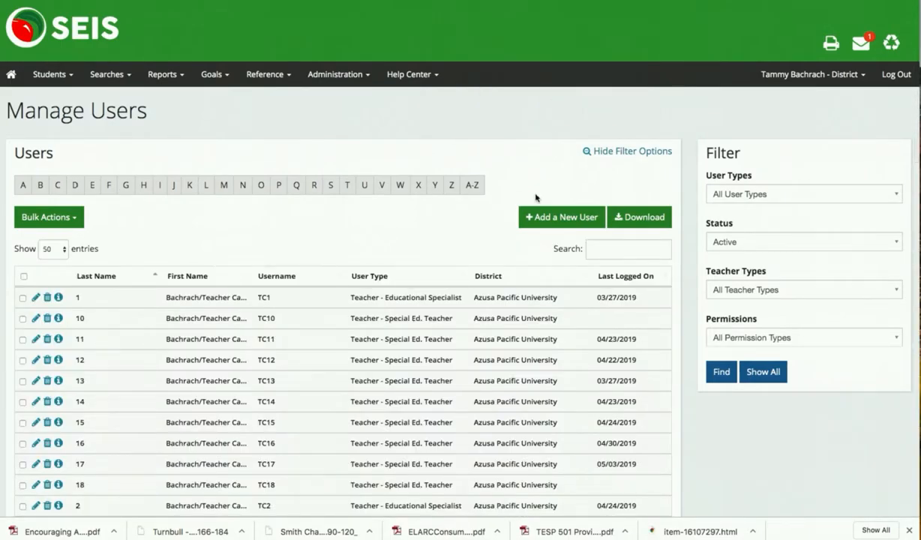
scroll(480, 234, "down", 5)
scroll(499, 242, "down", 1)
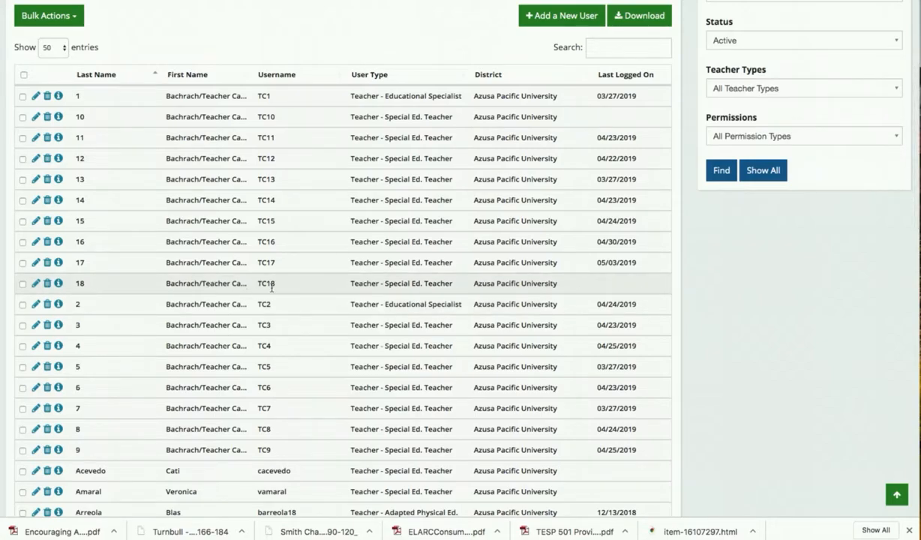
left_click(35, 284)
scroll(153, 310, "down", 2)
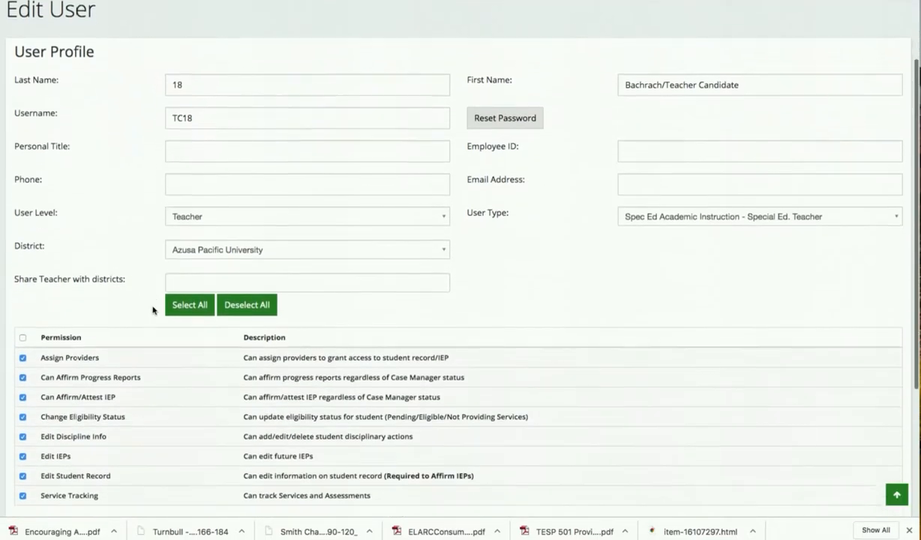
scroll(153, 310, "up", 2)
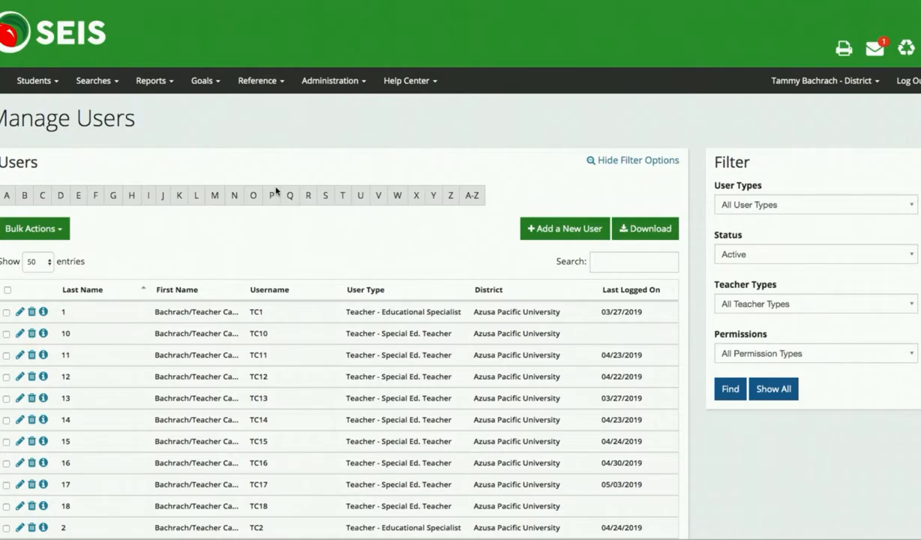
Open Students > Add Student and enter first name Example and last name Student
left_click(45, 81)
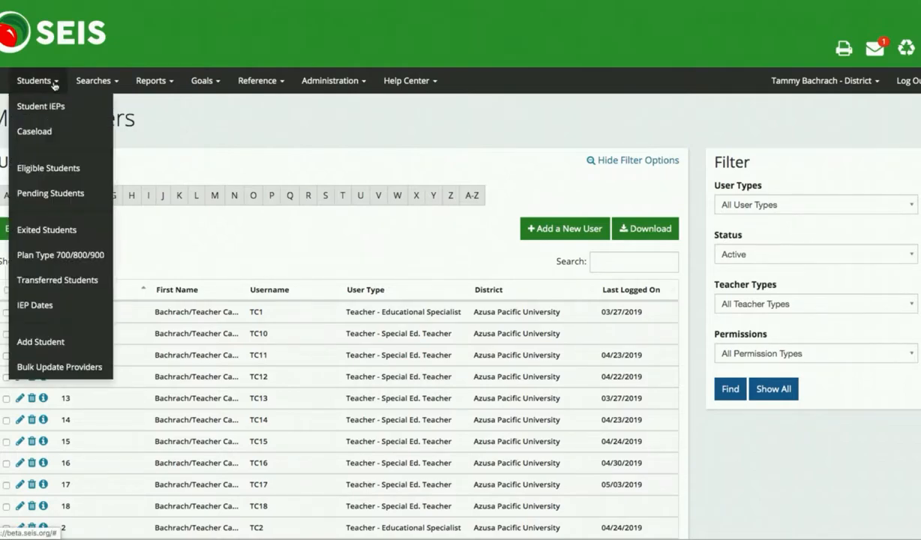
left_click(43, 343)
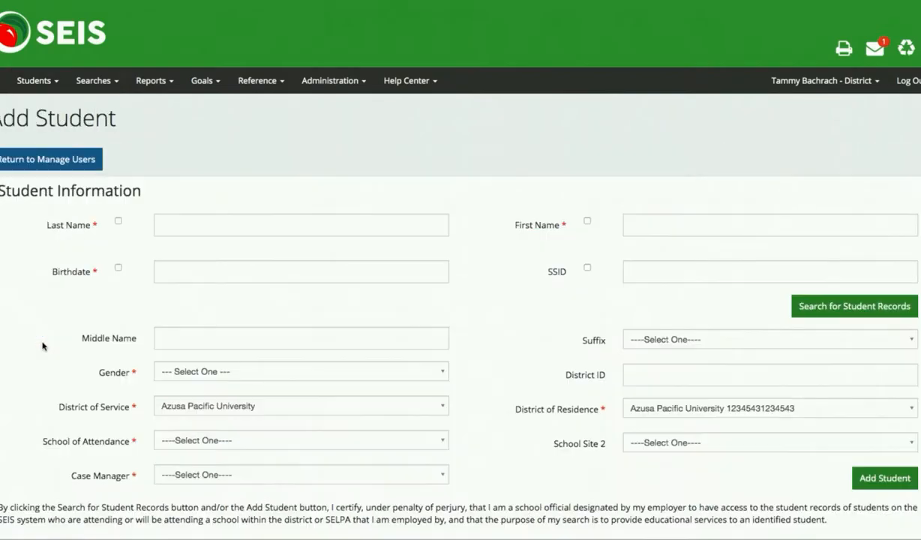
left_click(642, 224)
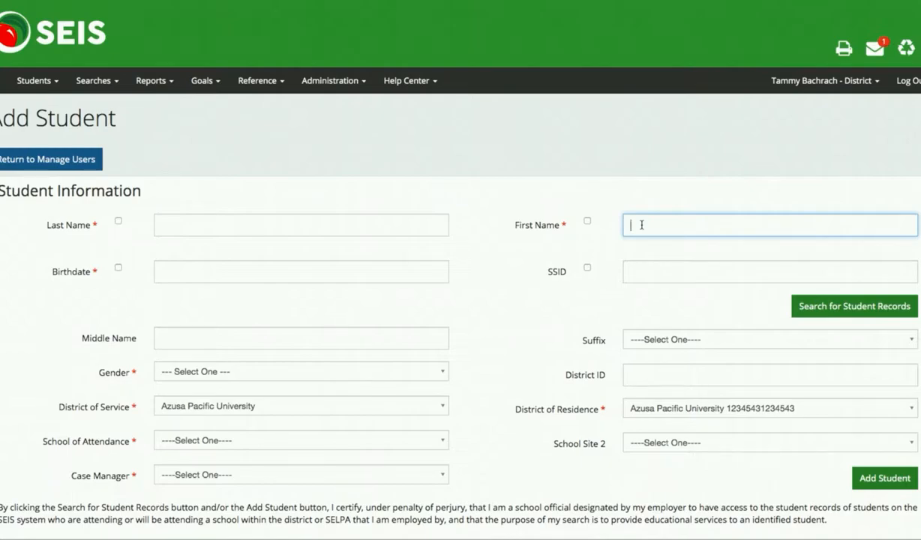
type("Example")
left_click(308, 223)
type("Student")
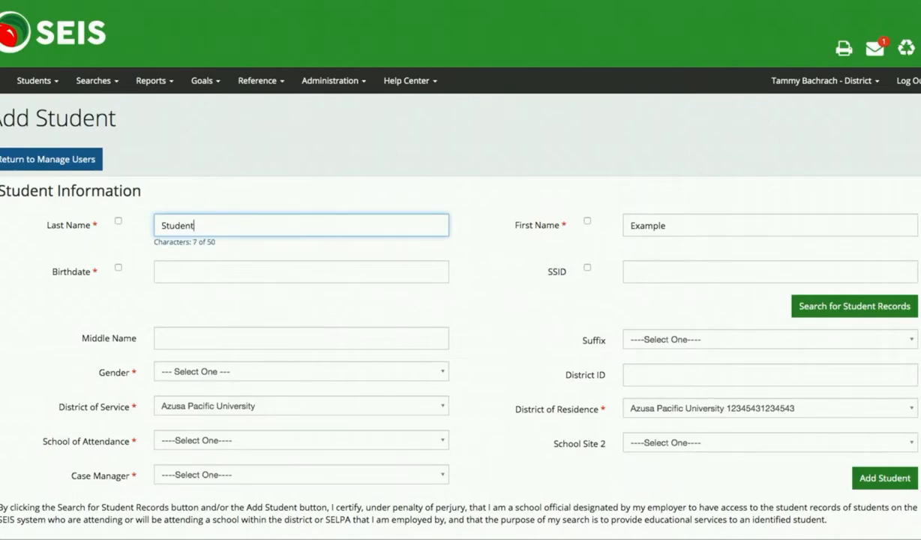
Pick 10/09/2019 as the student's birthdate from the calendar
left_click(329, 264)
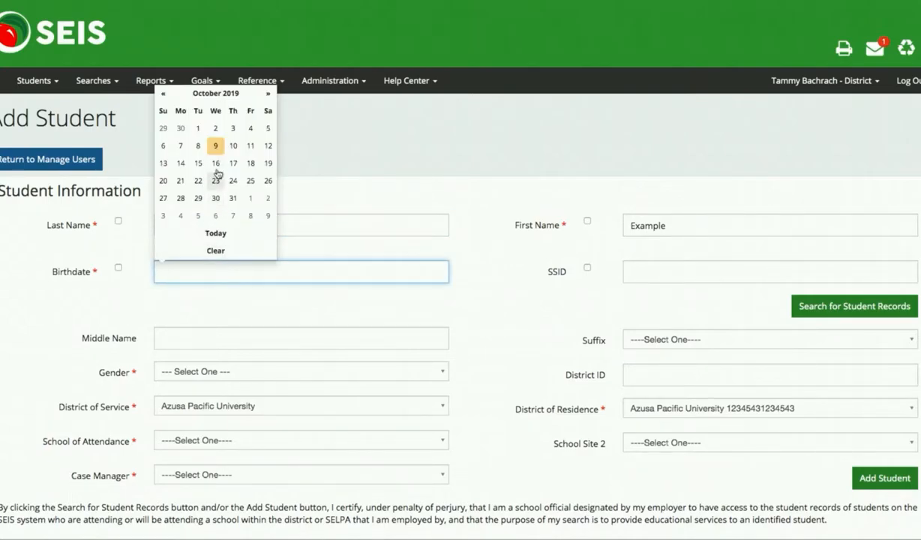
left_click(215, 146)
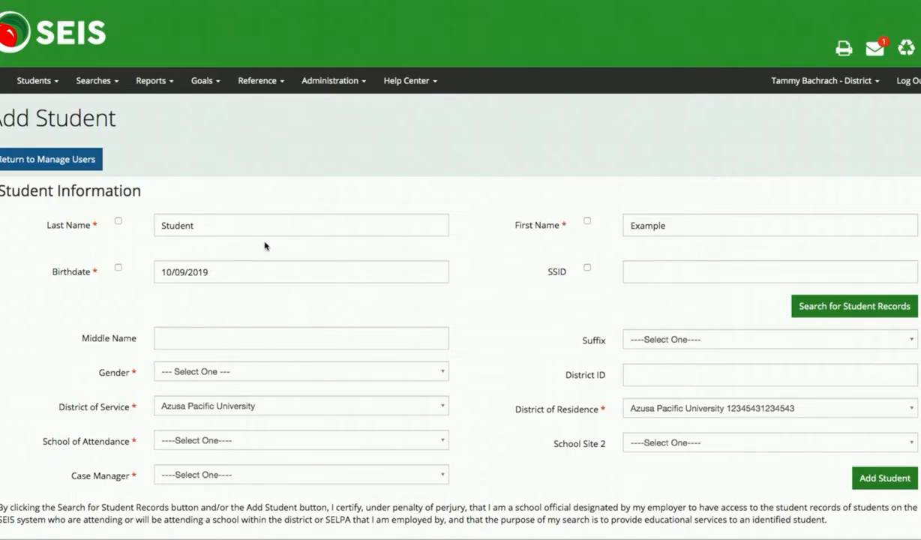
scroll(275, 330, "down", 1)
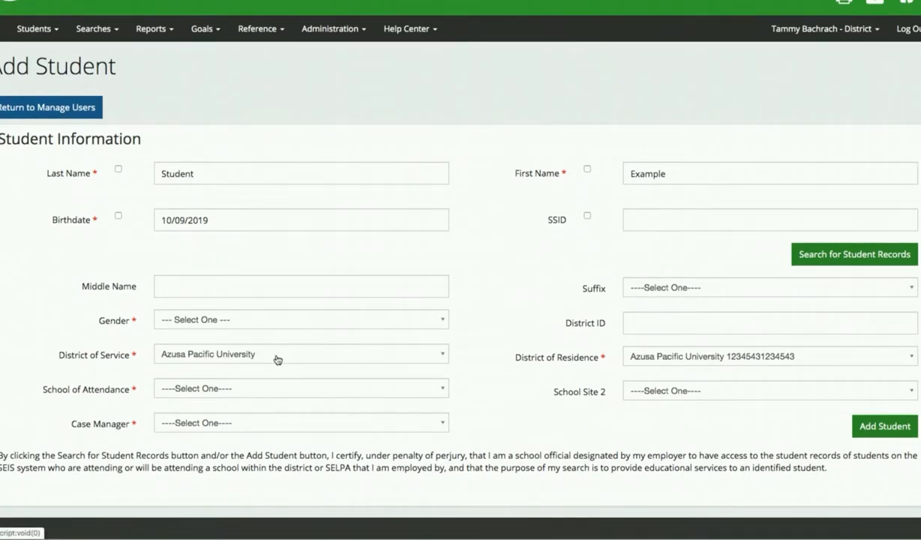
Set Gender to Male and School of Attendance to Azusa Artificial Academy
left_click(277, 321)
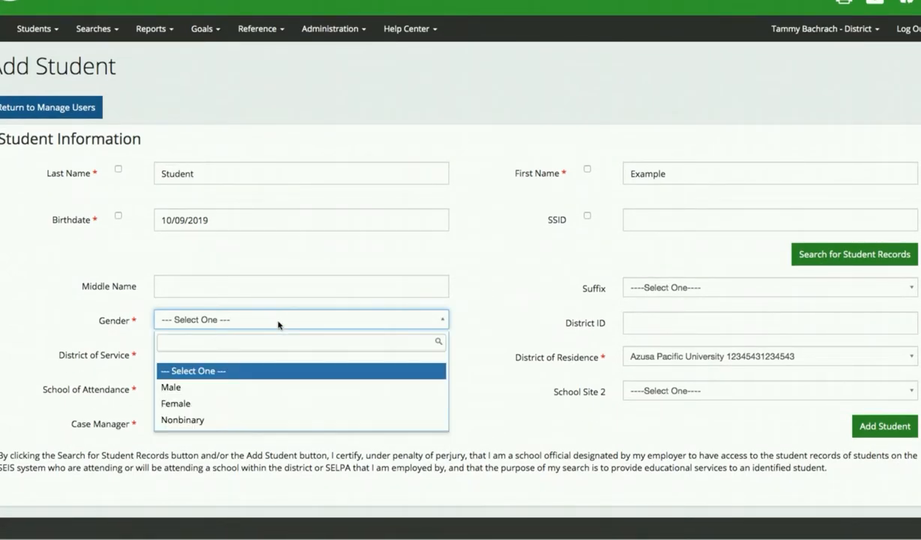
left_click(259, 383)
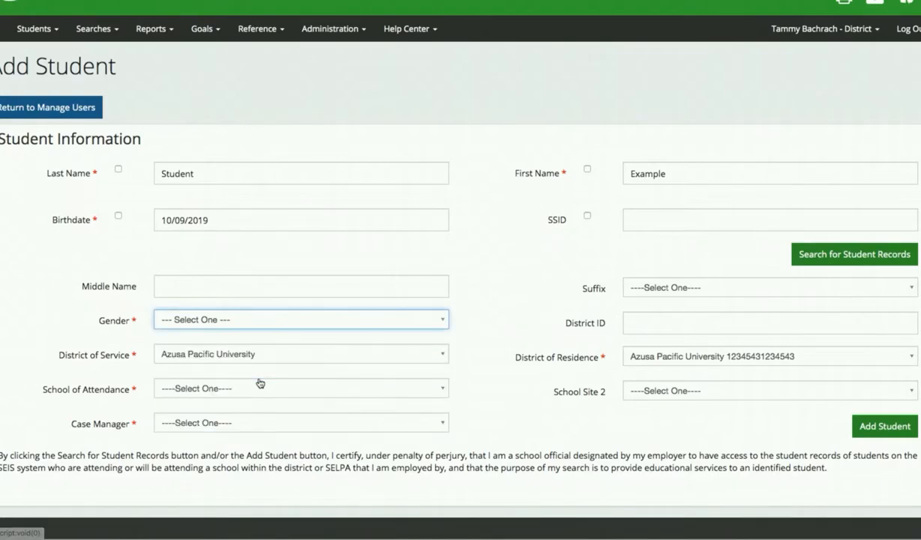
left_click(261, 321)
left_click(229, 387)
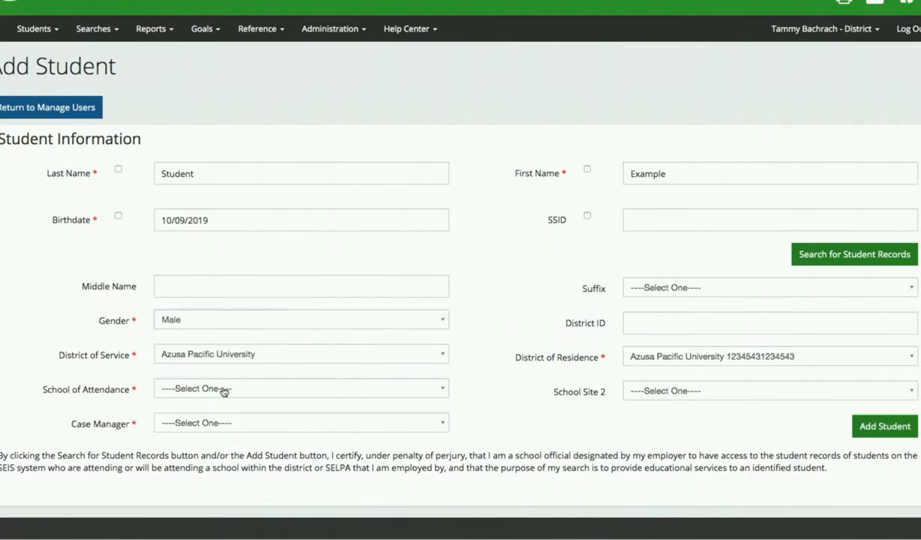
left_click(223, 390)
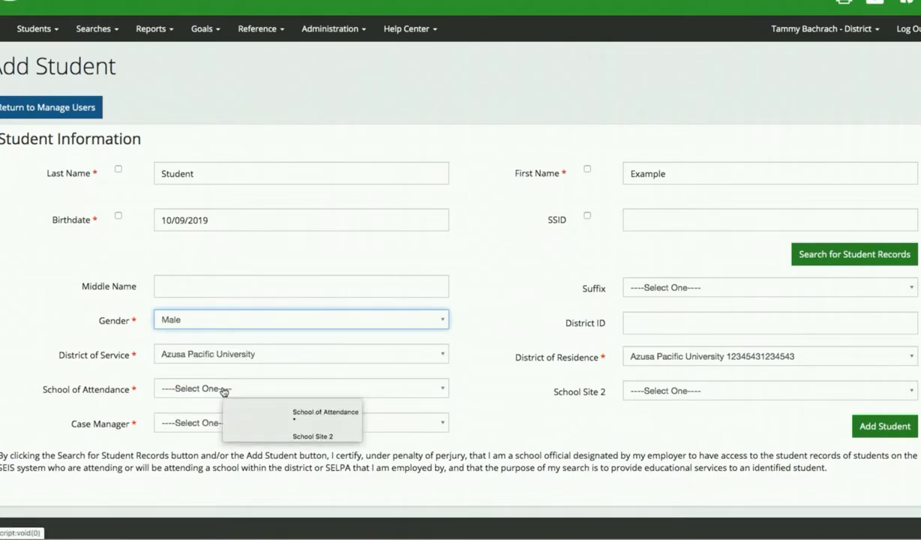
scroll(218, 390, "down", 1)
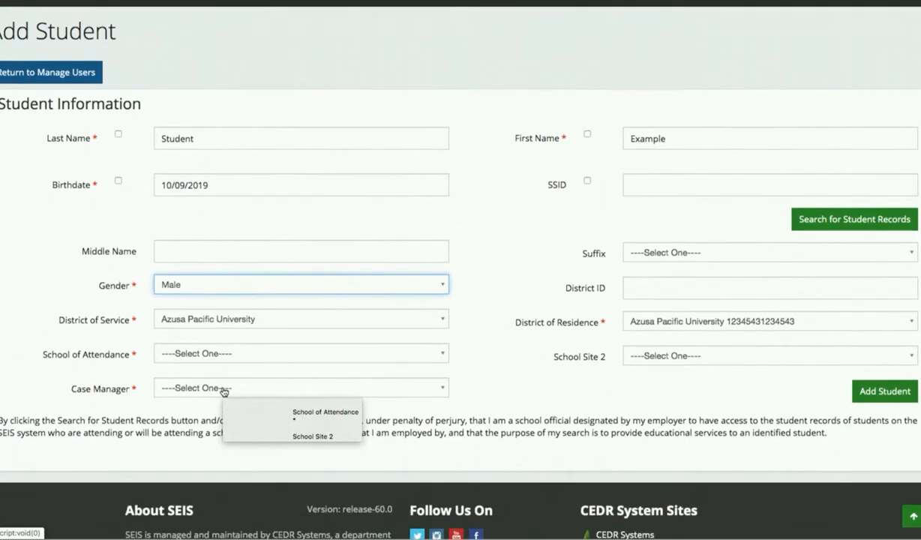
left_click(227, 390)
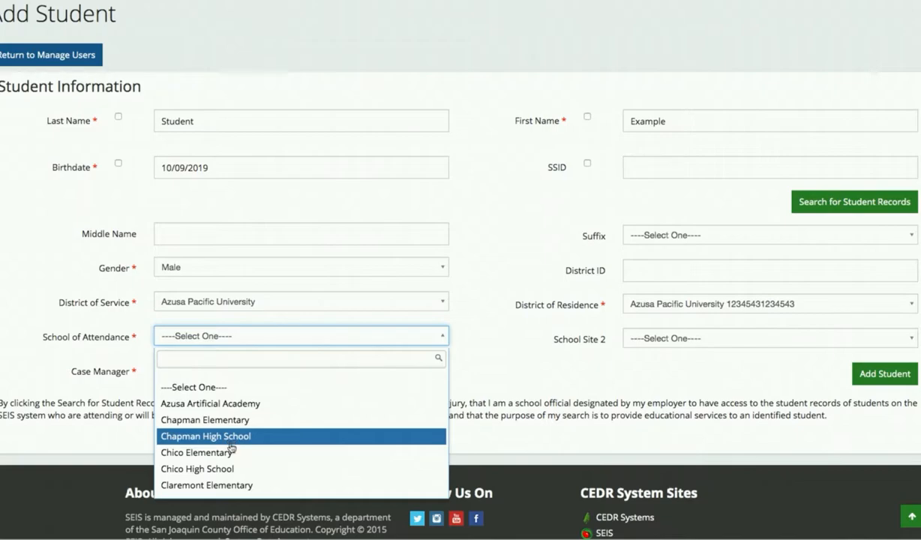
left_click(227, 403)
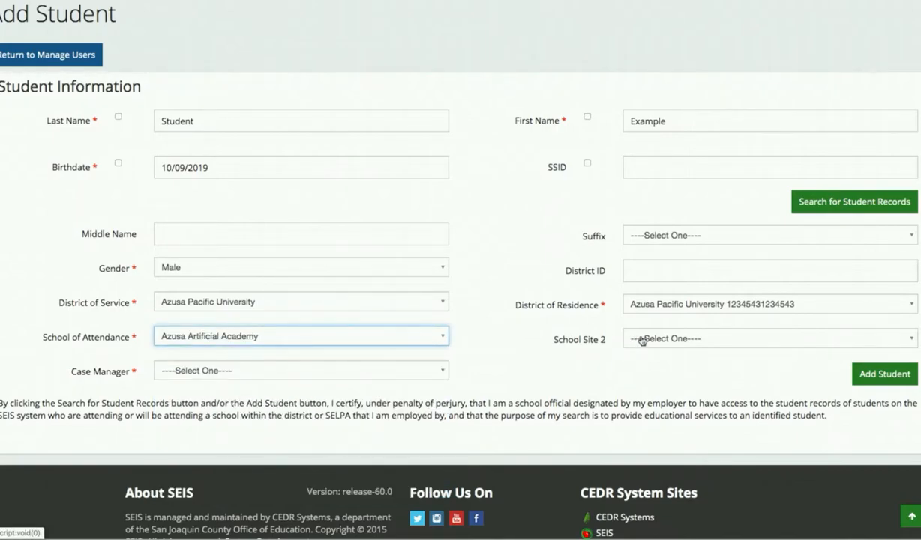
Choose Teacher Candidate 18 as the student's case manager
left_click(287, 374)
scroll(285, 451, "down", 5)
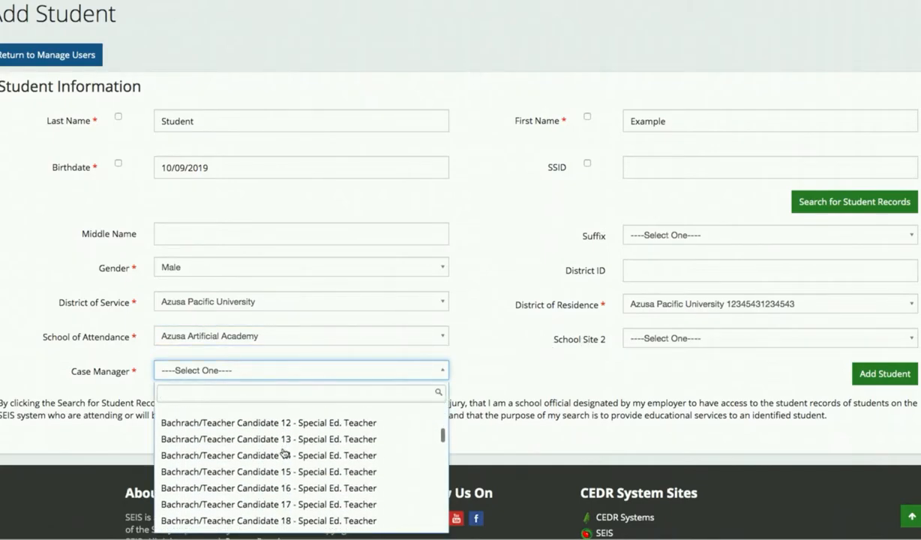
scroll(284, 453, "down", 2)
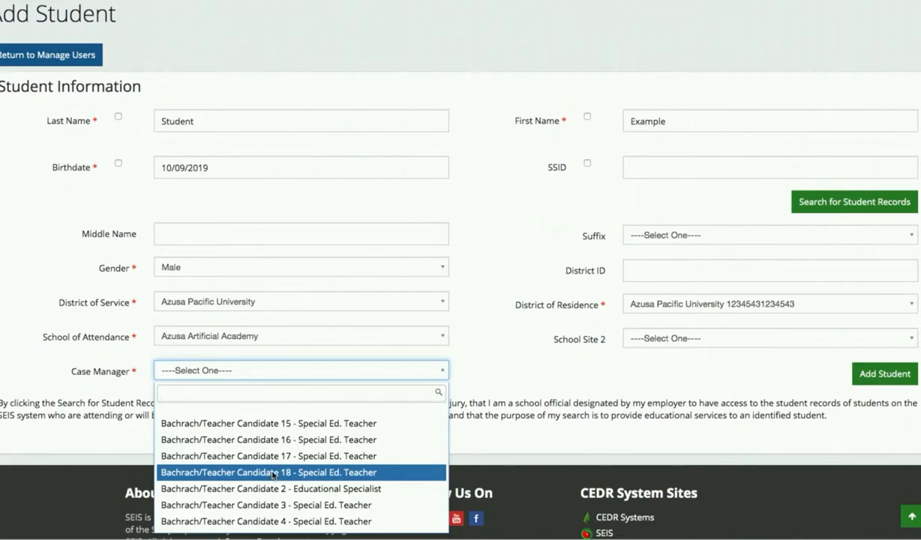
left_click(271, 473)
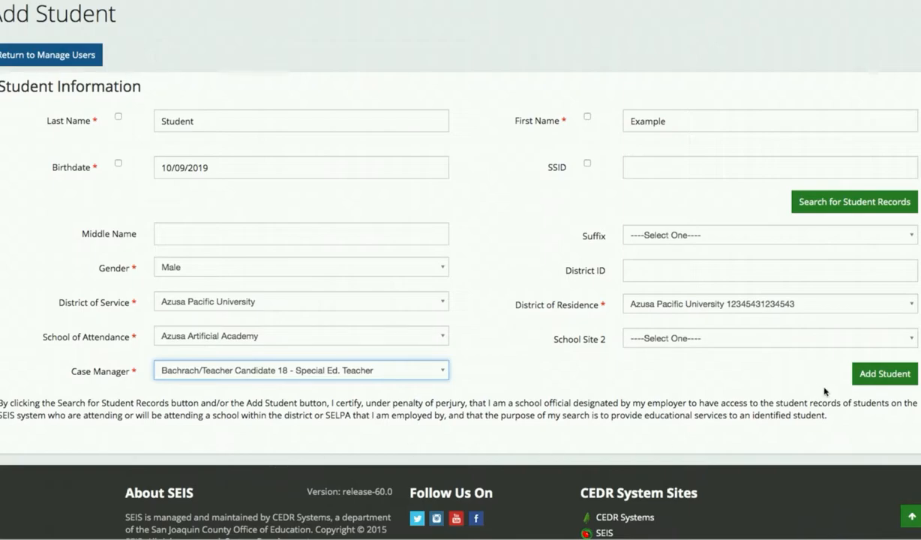
Submit Example Student's record with Add Student and close the Success dialog
left_click(893, 377)
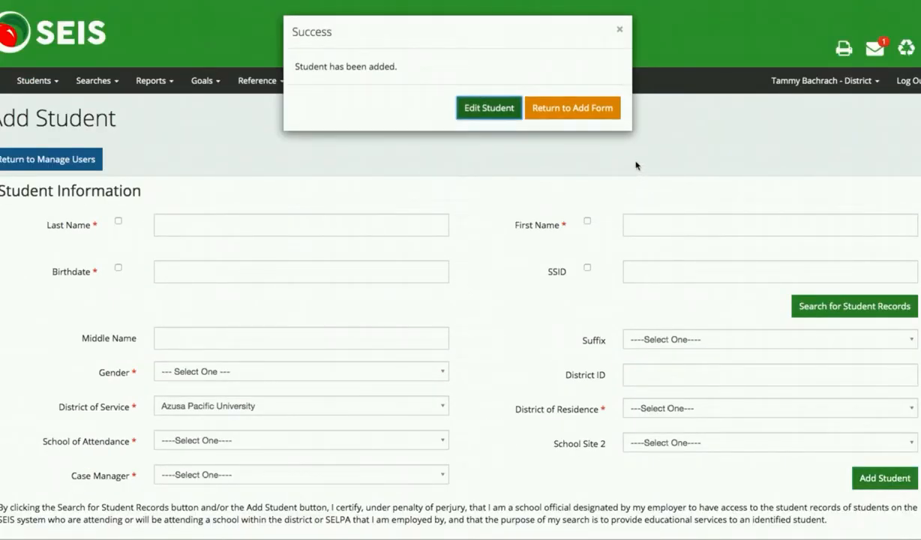
left_click(620, 33)
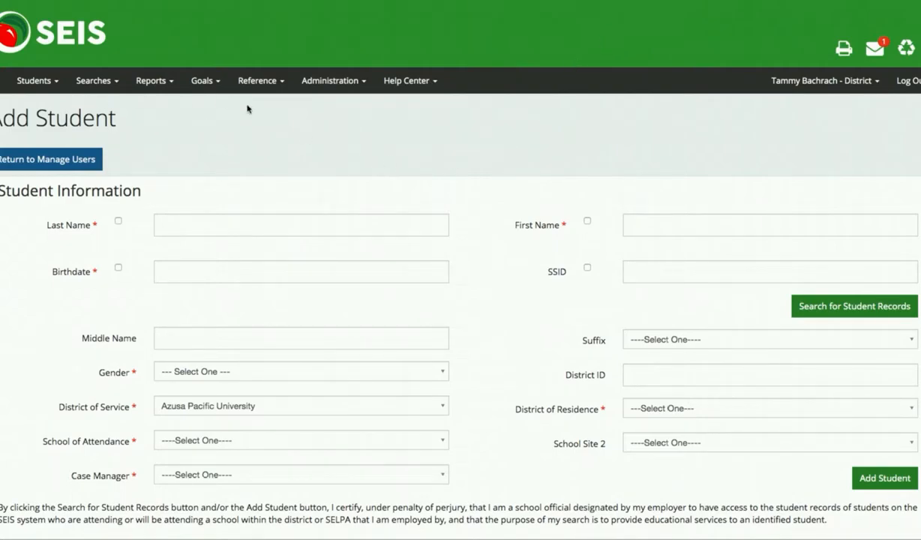
View Teacher Candidate 18's caseload from Students > Caseload, showing Example Student as Pending
left_click(32, 82)
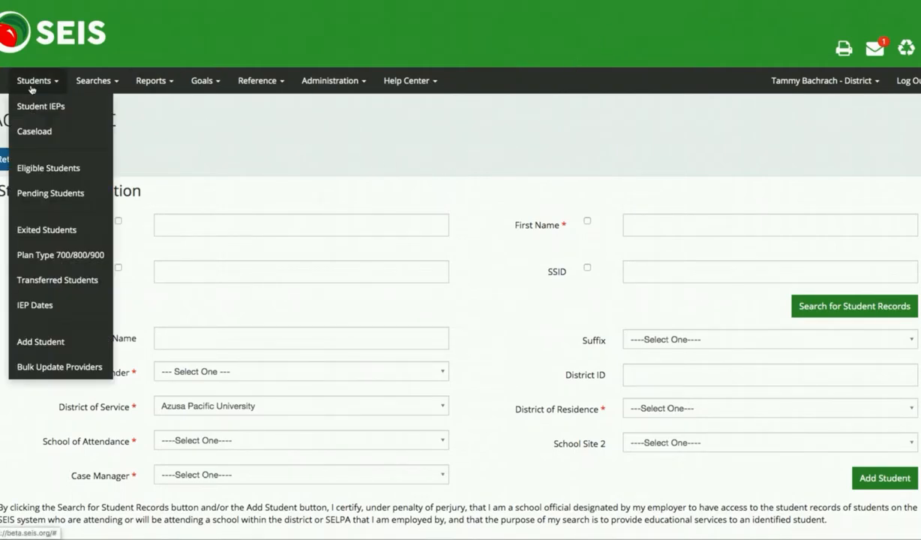
left_click(34, 131)
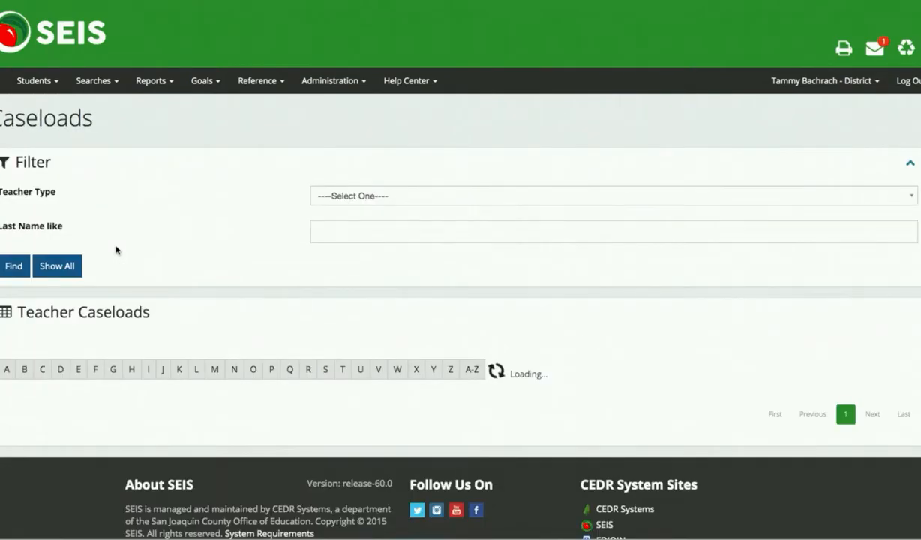
scroll(116, 249, "down", 7)
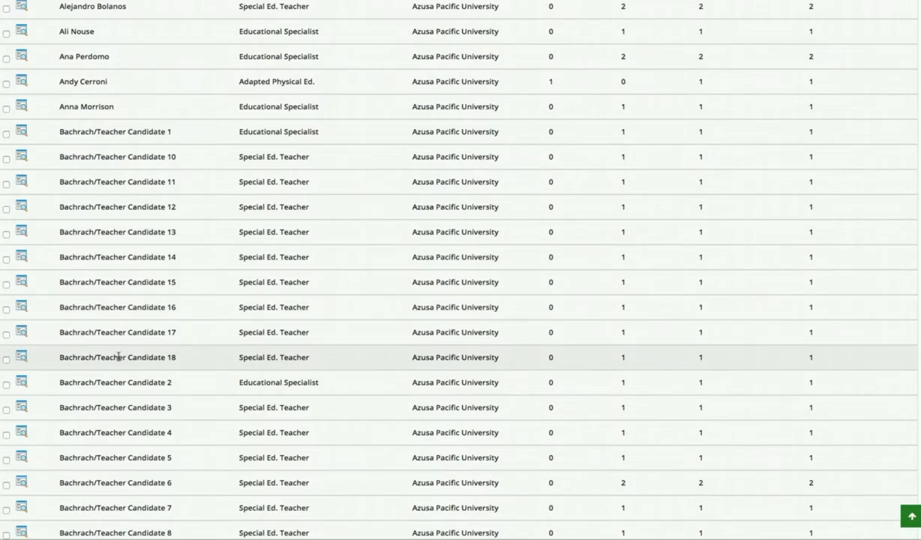
left_click(21, 356)
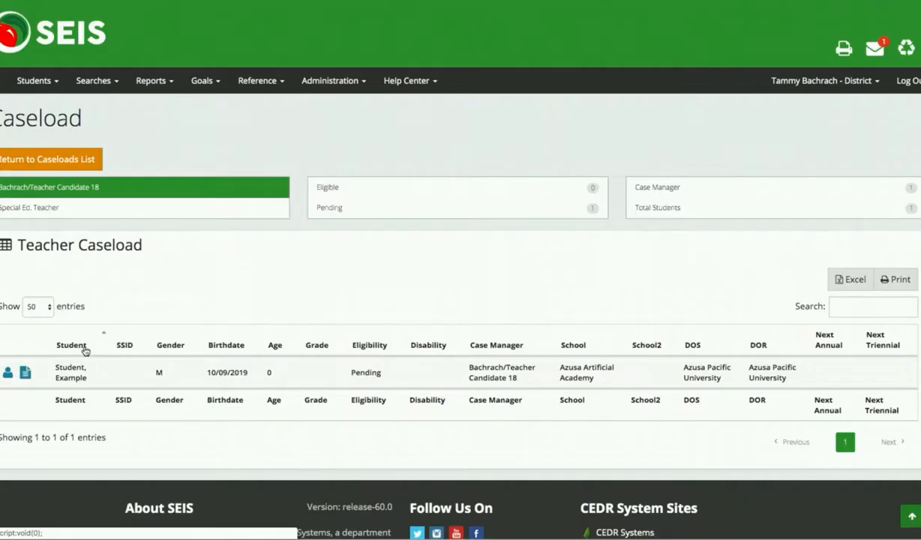
scroll(232, 387, "down", 1)
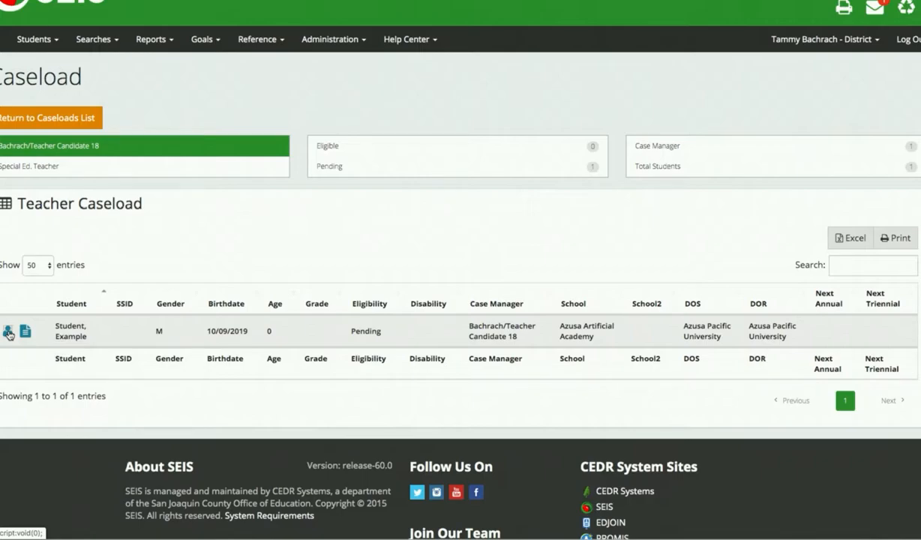
Open Example Student's Demographics page and review birthdate 10/09/2019, gender Male, status Pending
left_click(9, 334)
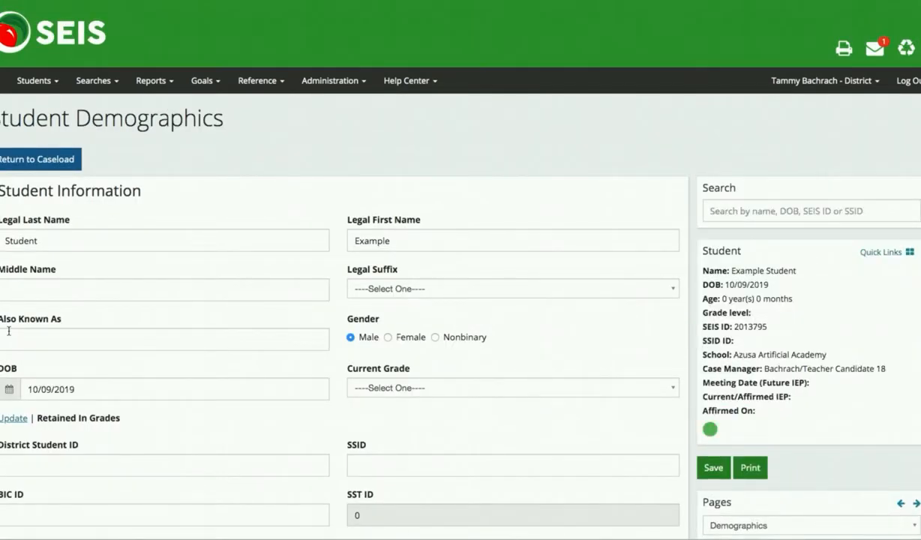
scroll(297, 302, "down", 2)
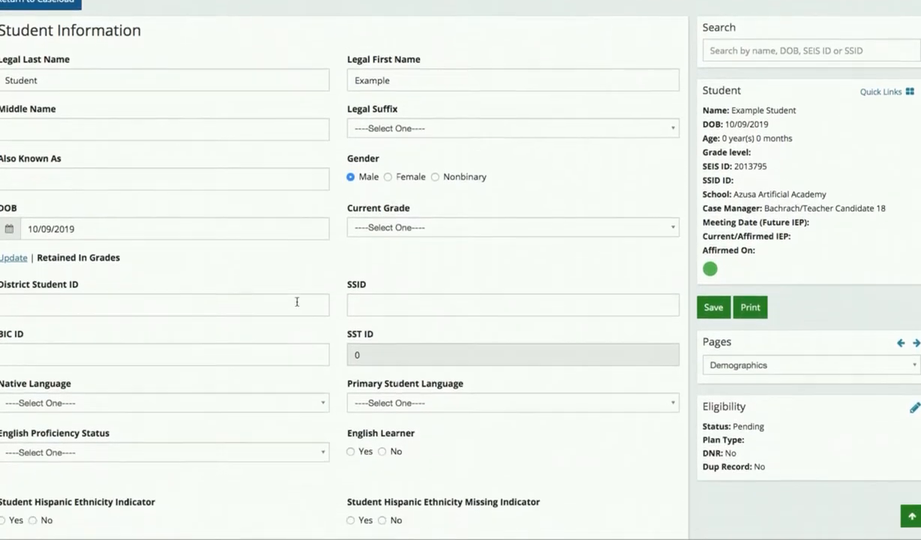
scroll(298, 302, "down", 1)
scroll(297, 306, "down", 4)
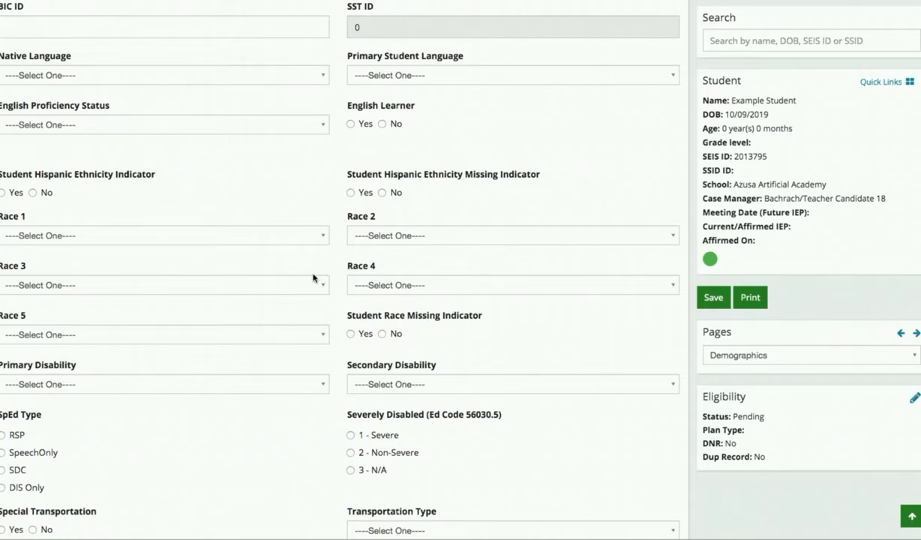
scroll(313, 278, "up", 5)
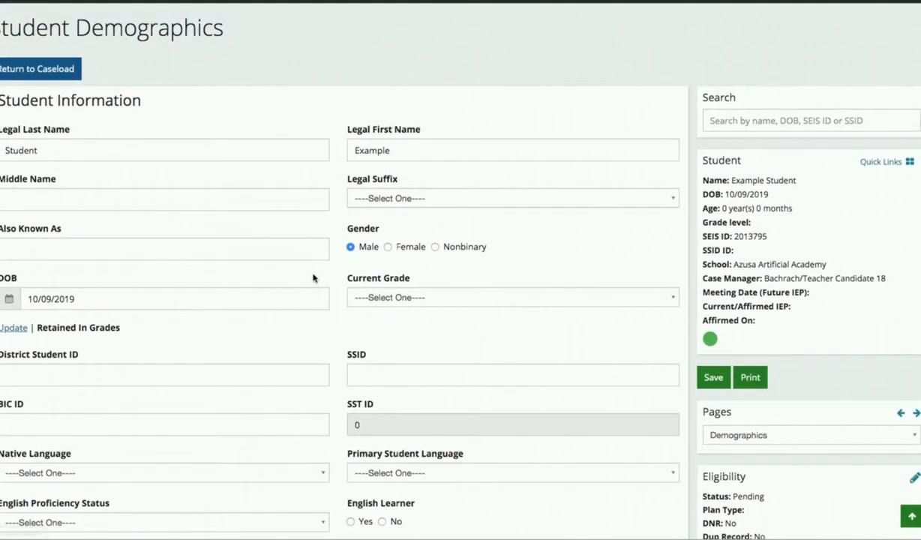